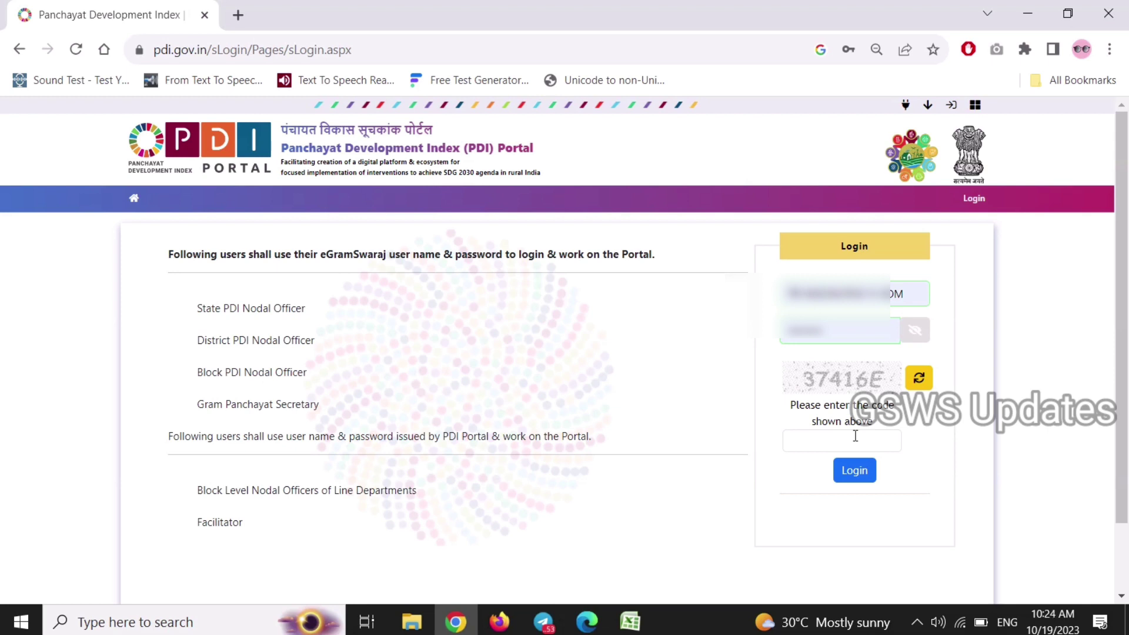
# - Enter the captcha verification code and log in to the PDI Portal
pyautogui.click(855, 436)
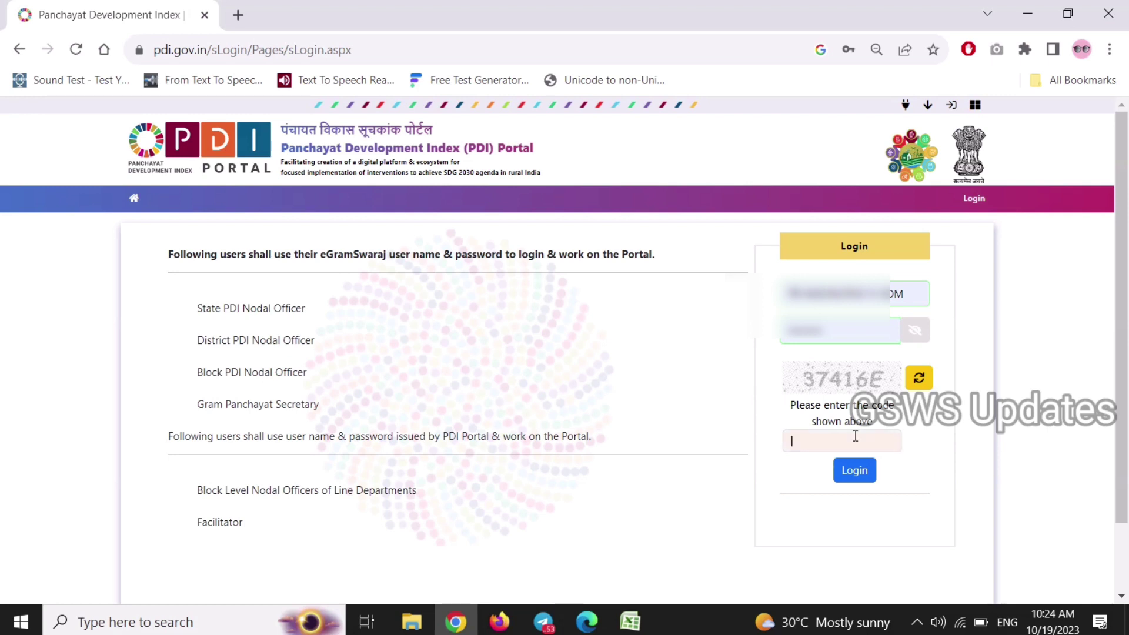
pyautogui.write('3741')
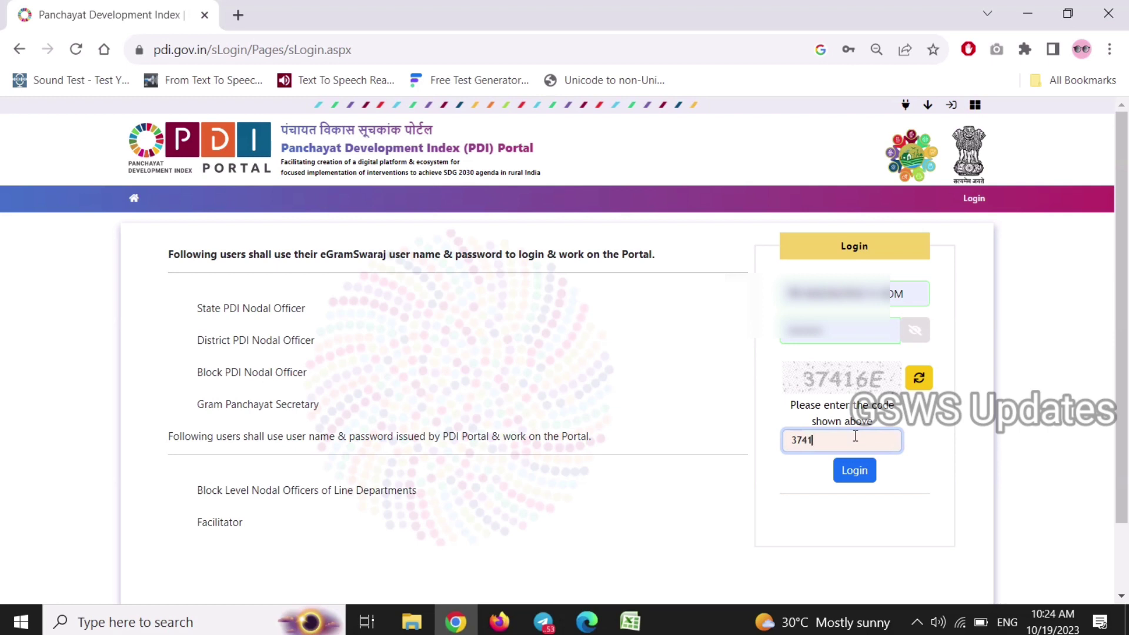
pyautogui.write('6E')
pyautogui.click(852, 470)
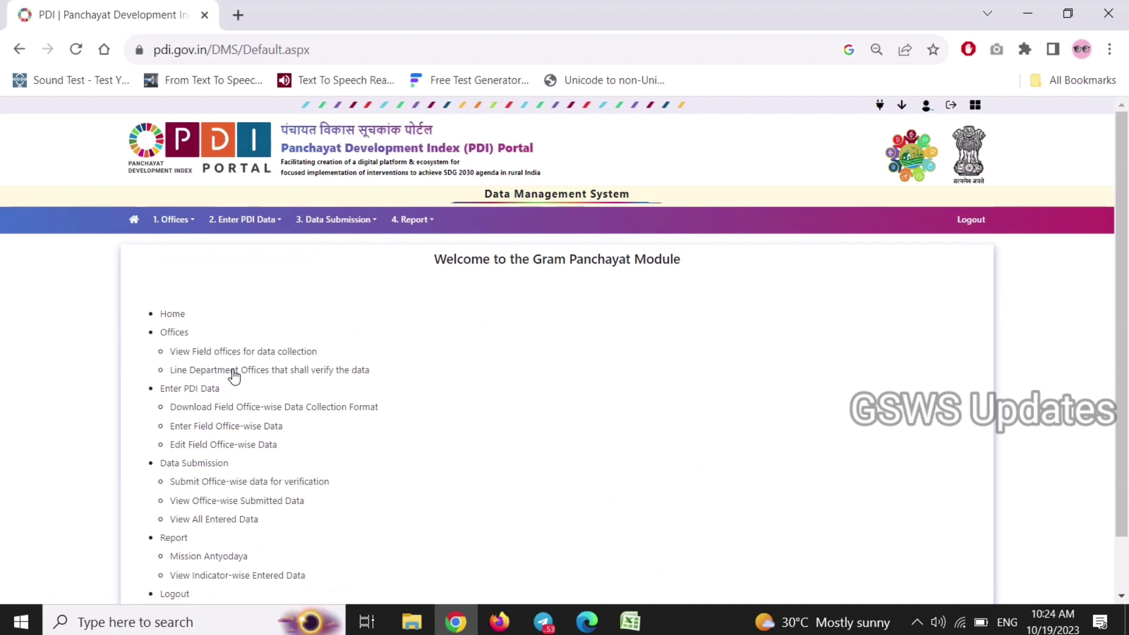
# - Browse the Offices, Enter PDI Data, Data Submission and Report menus, then choose field offices for data collection
pyautogui.click(182, 224)
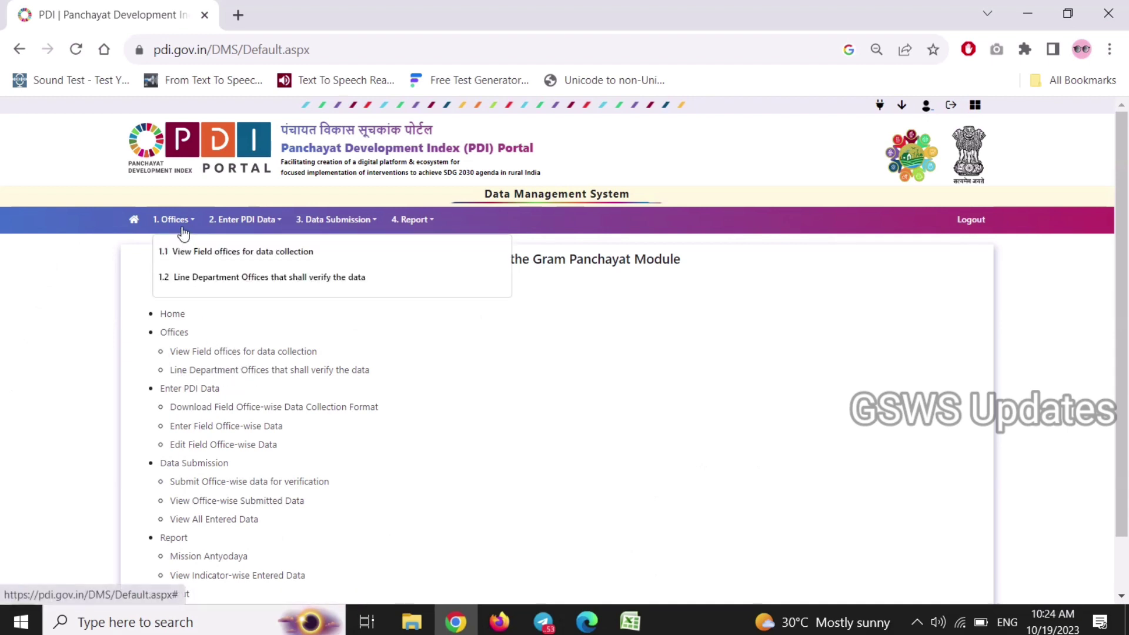
pyautogui.click(242, 222)
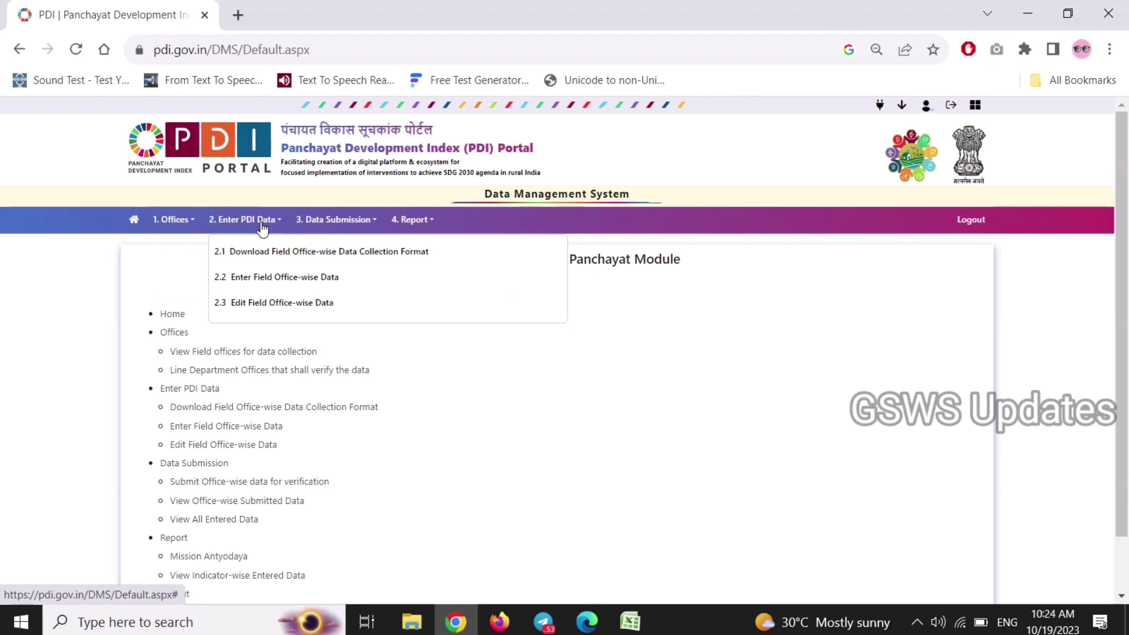
pyautogui.click(348, 227)
pyautogui.click(414, 222)
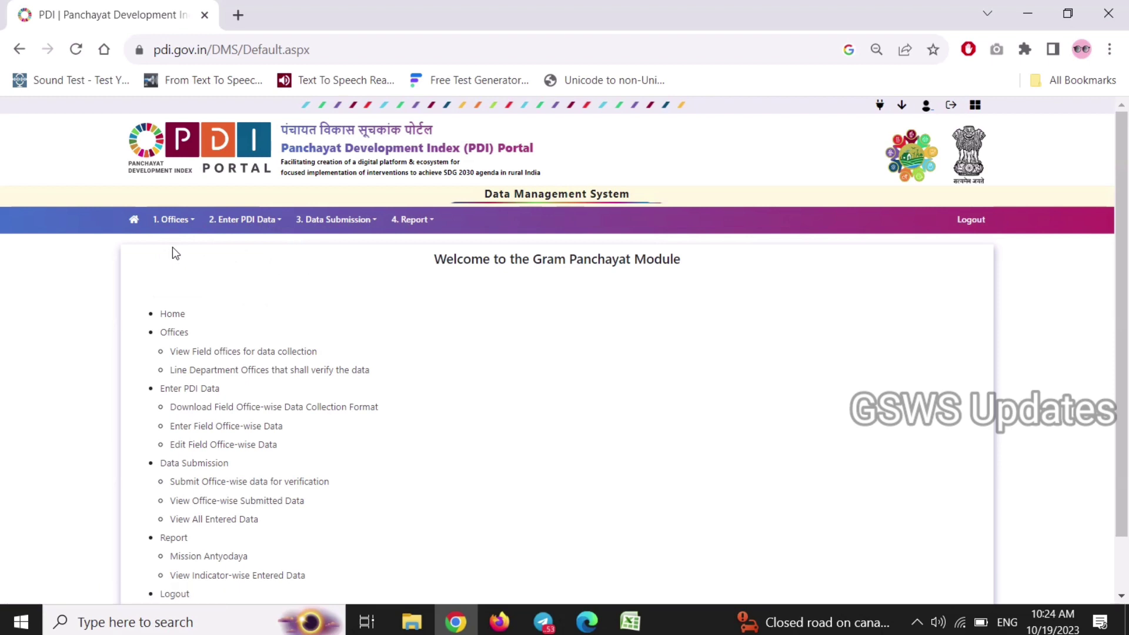
pyautogui.moveTo(181, 228)
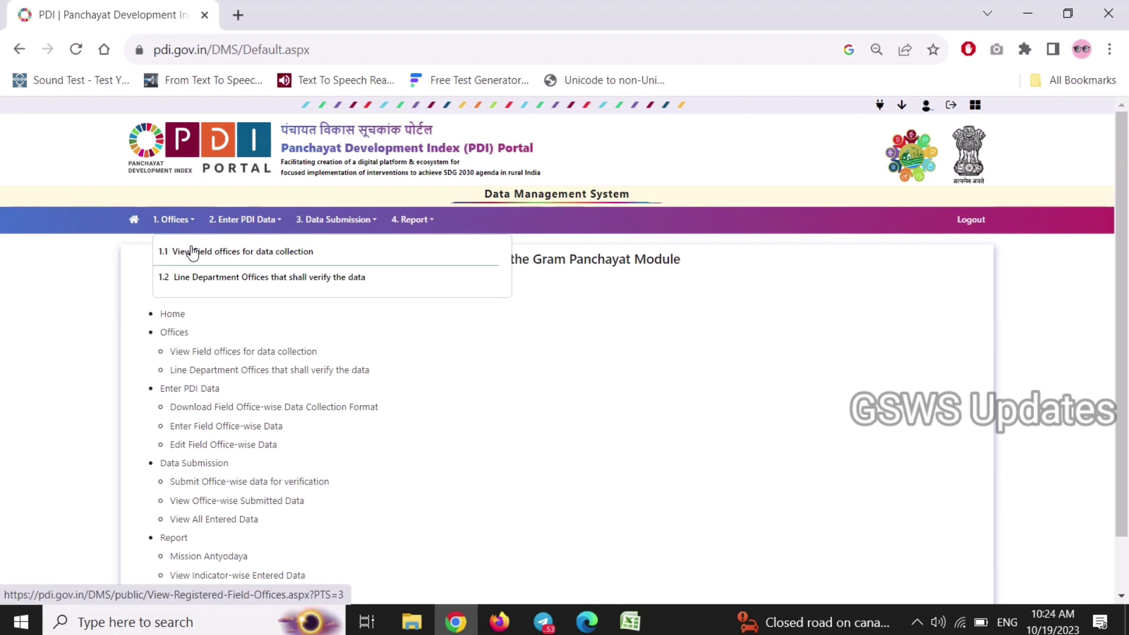
pyautogui.click(289, 257)
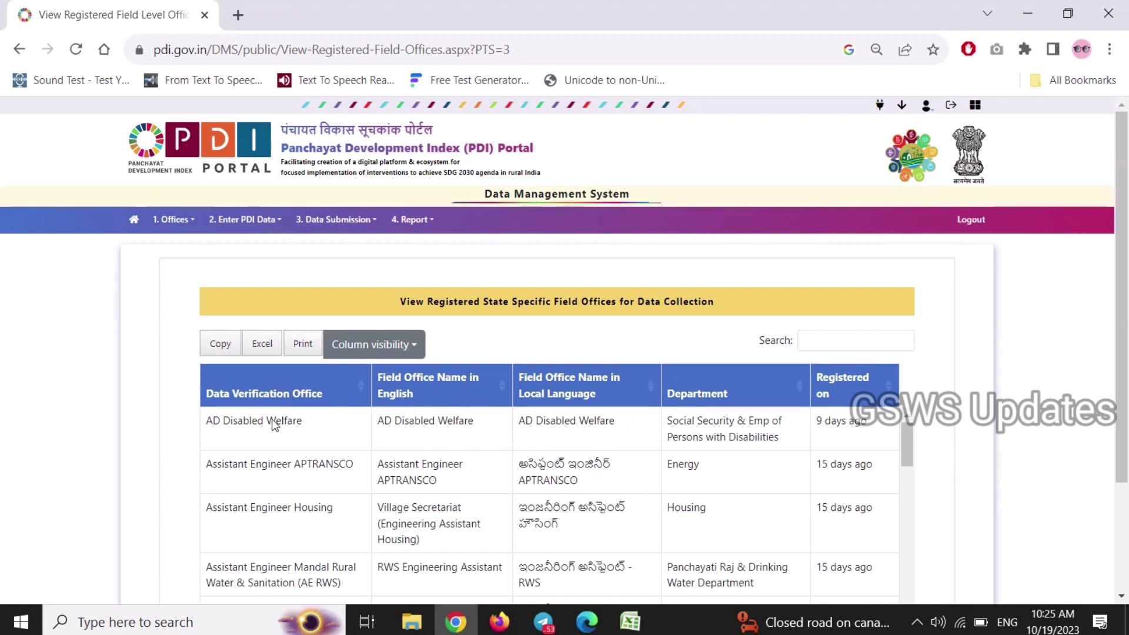
# - Scroll the field offices table, highlighting the Gram Panchayat Office and Extension Officer (PR and RD) entries
pyautogui.scroll(-5, 305, 470)
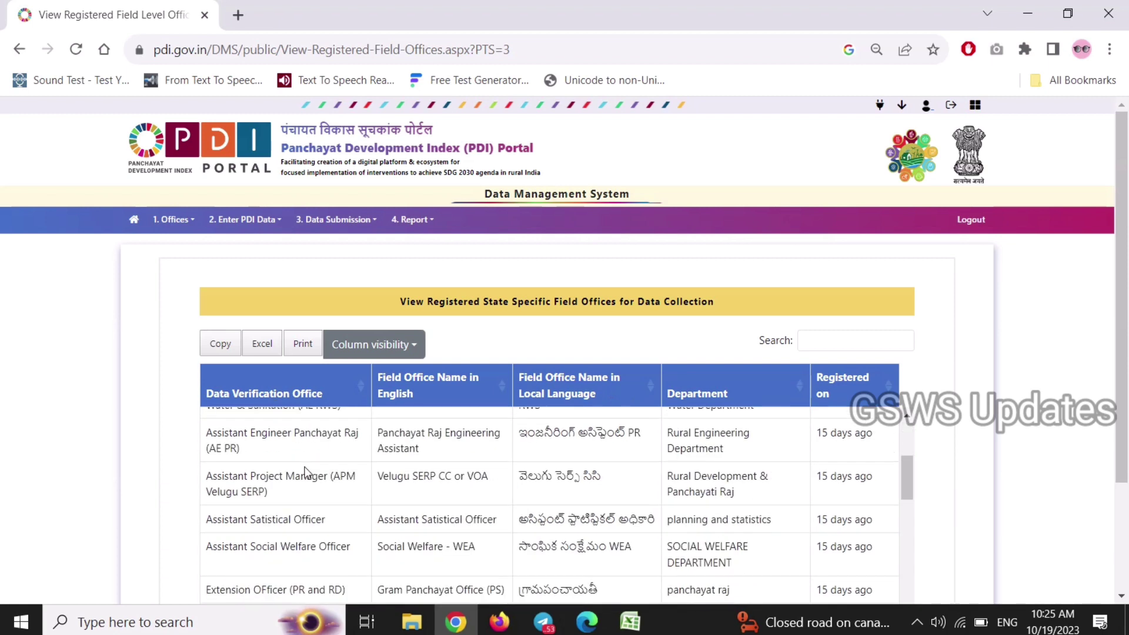
pyautogui.scroll(-2, 415, 479)
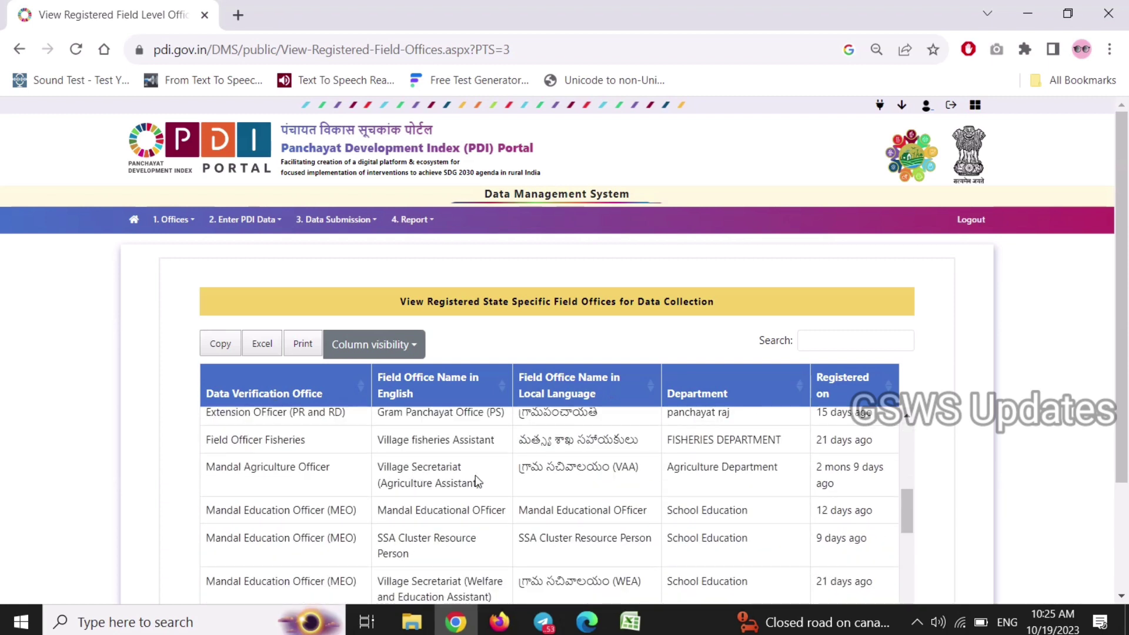
pyautogui.scroll(2, 475, 475)
pyautogui.moveTo(599, 501); pyautogui.dragTo(501, 500)
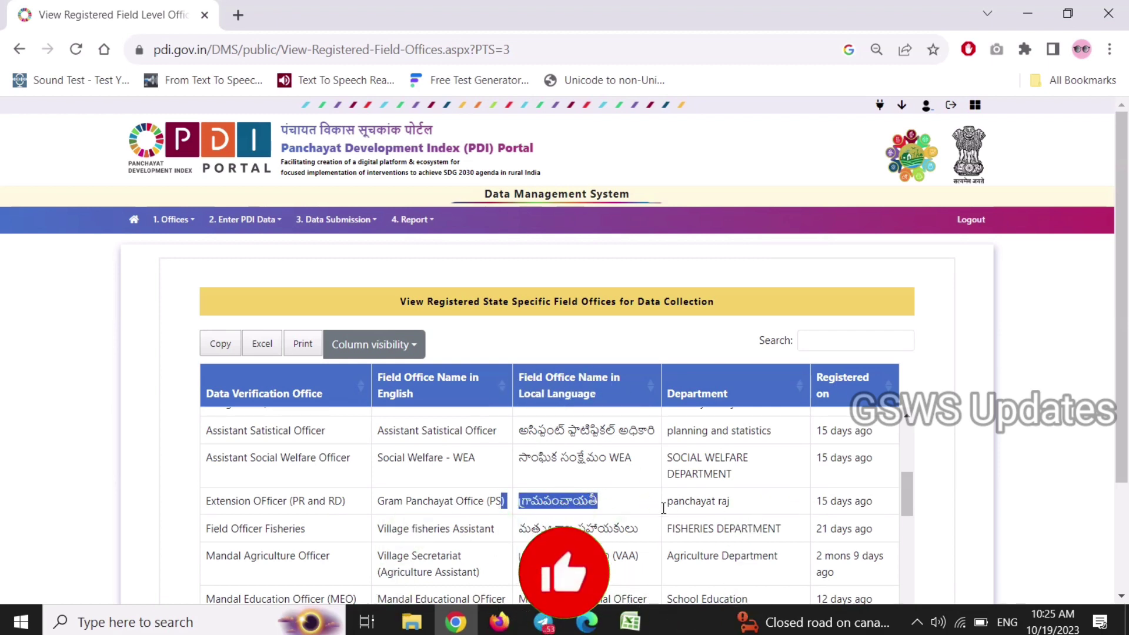
pyautogui.moveTo(355, 501); pyautogui.dragTo(211, 500)
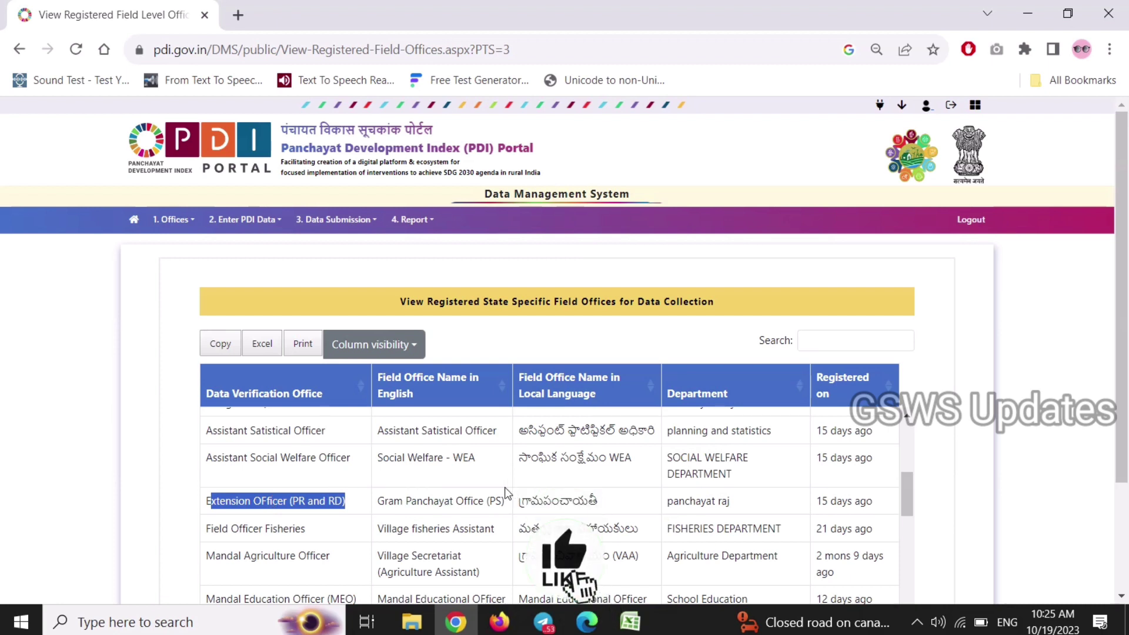
pyautogui.scroll(-2, 531, 491)
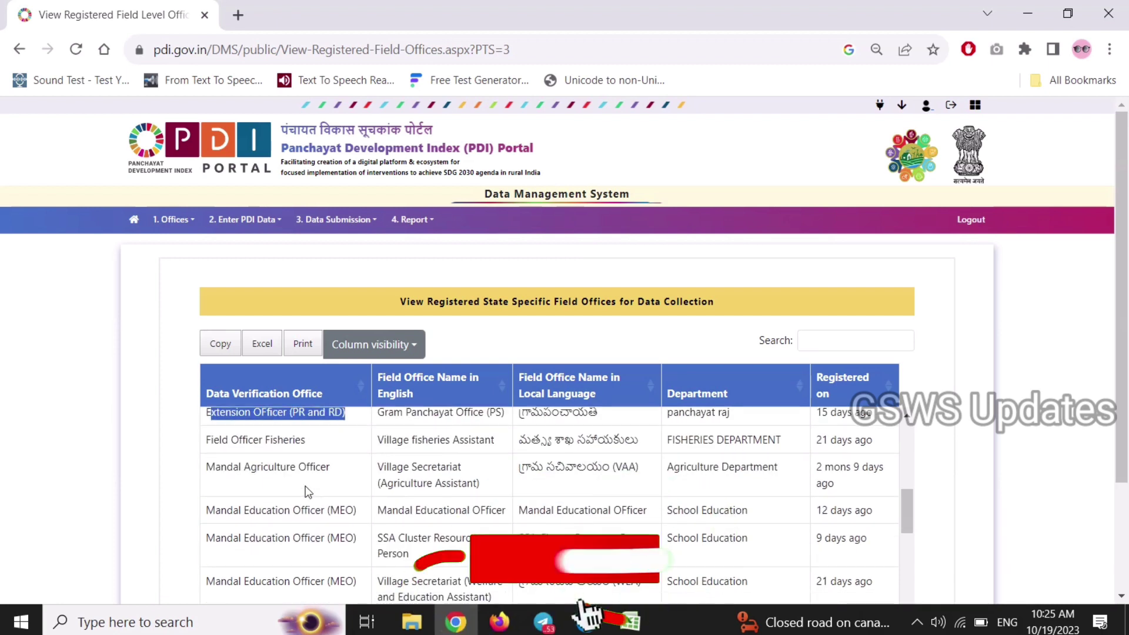
pyautogui.moveTo(642, 468); pyautogui.dragTo(520, 468)
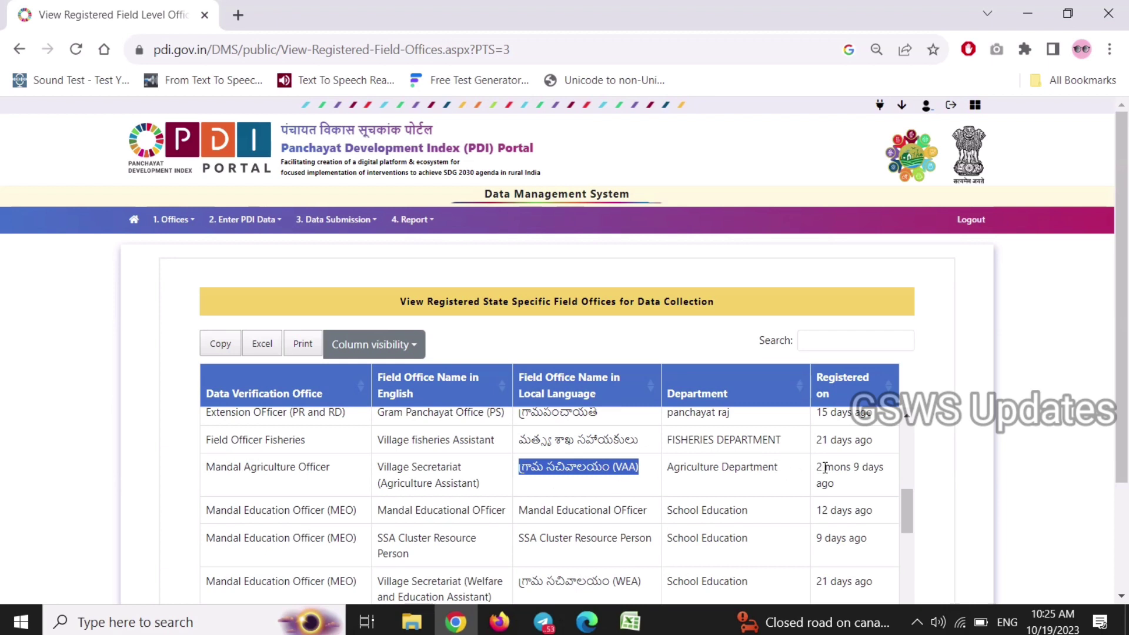
pyautogui.moveTo(334, 471); pyautogui.dragTo(242, 486)
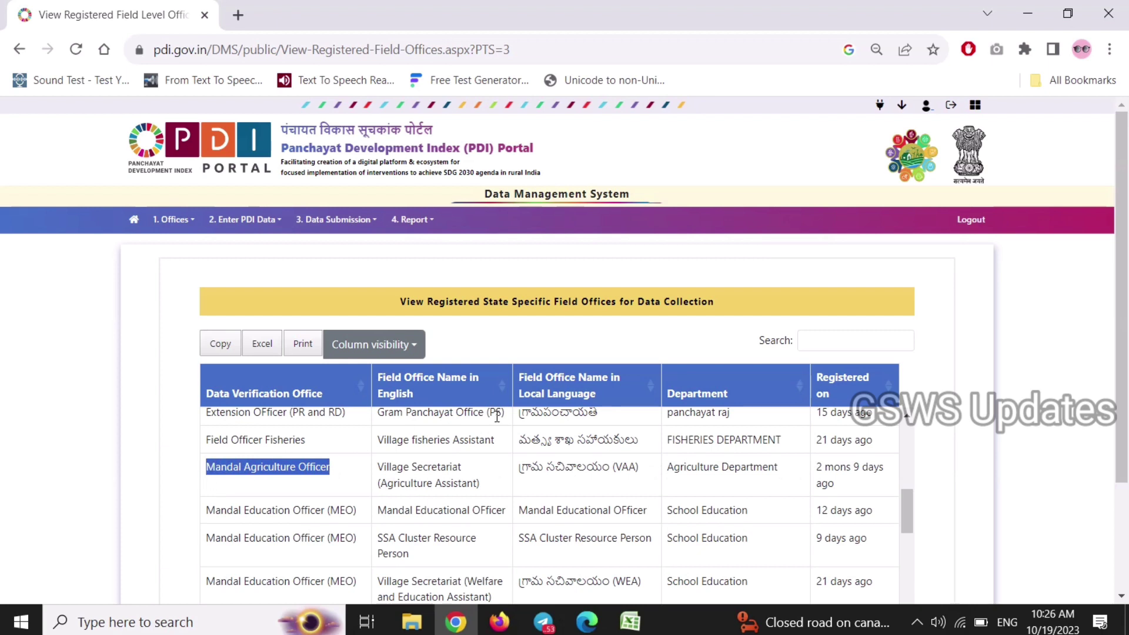
pyautogui.moveTo(184, 224)
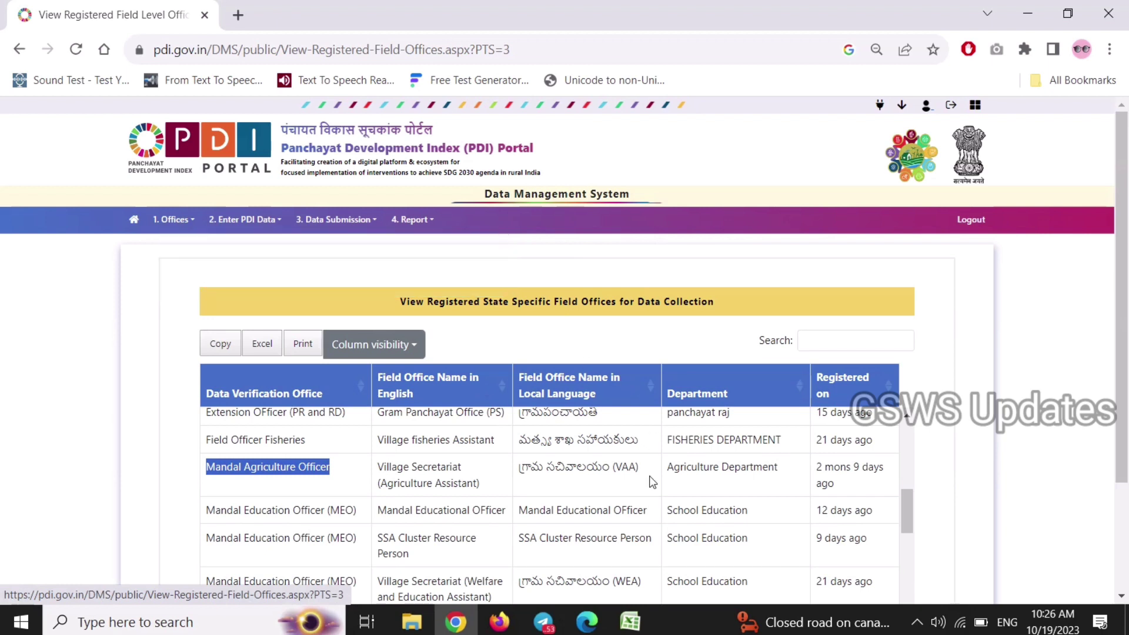
pyautogui.moveTo(647, 470); pyautogui.dragTo(573, 465)
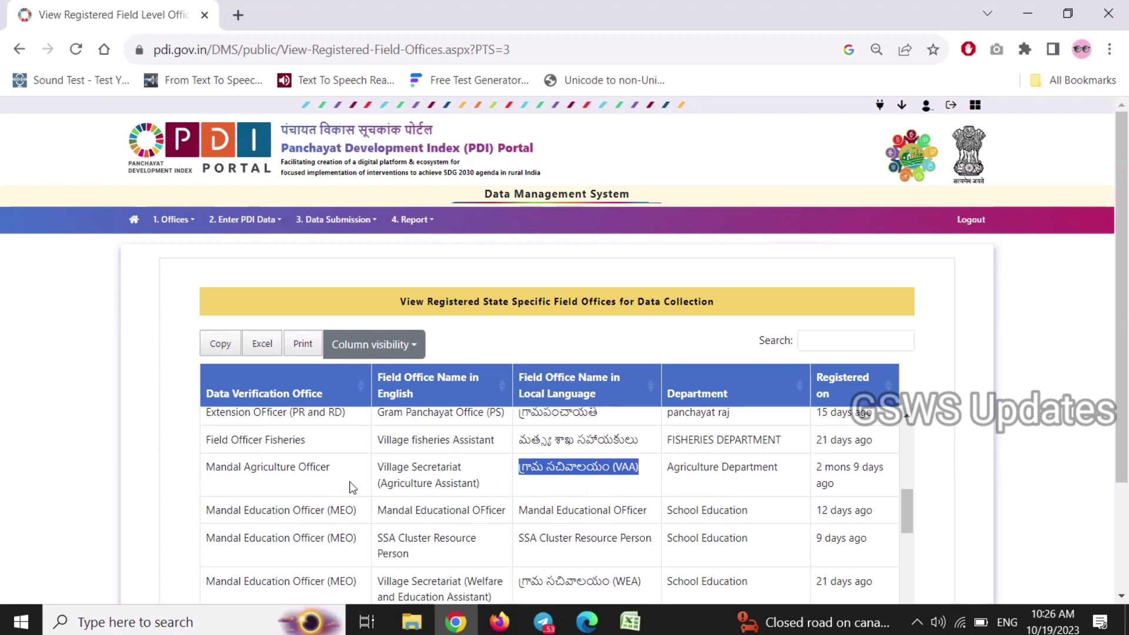
pyautogui.moveTo(334, 470); pyautogui.dragTo(197, 480)
pyautogui.moveTo(213, 481); pyautogui.dragTo(207, 471)
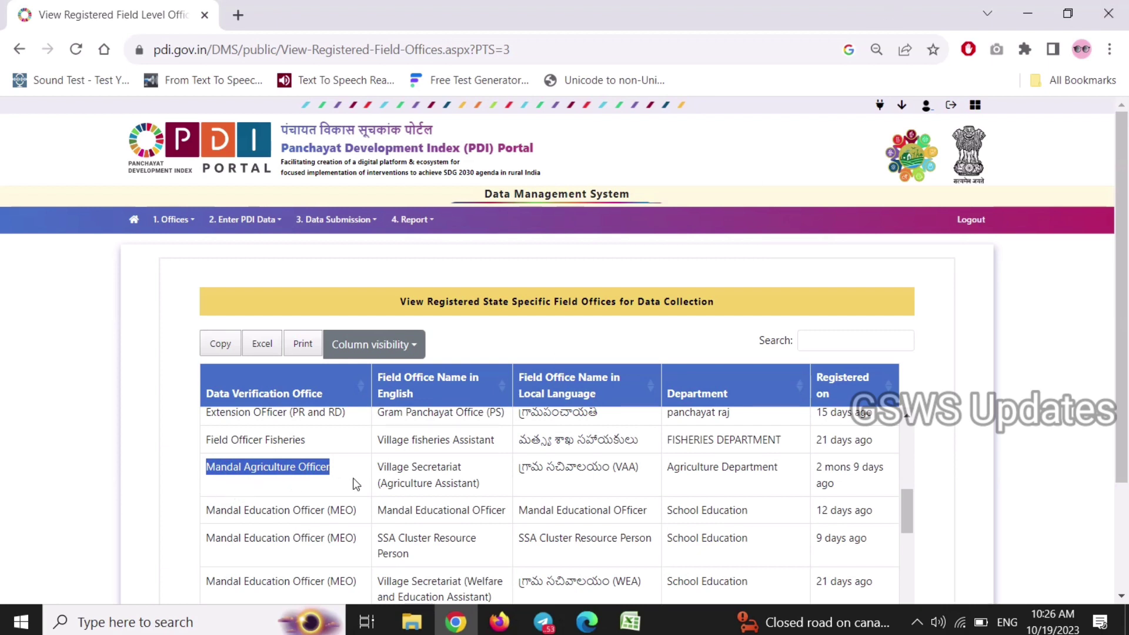
pyautogui.moveTo(176, 222)
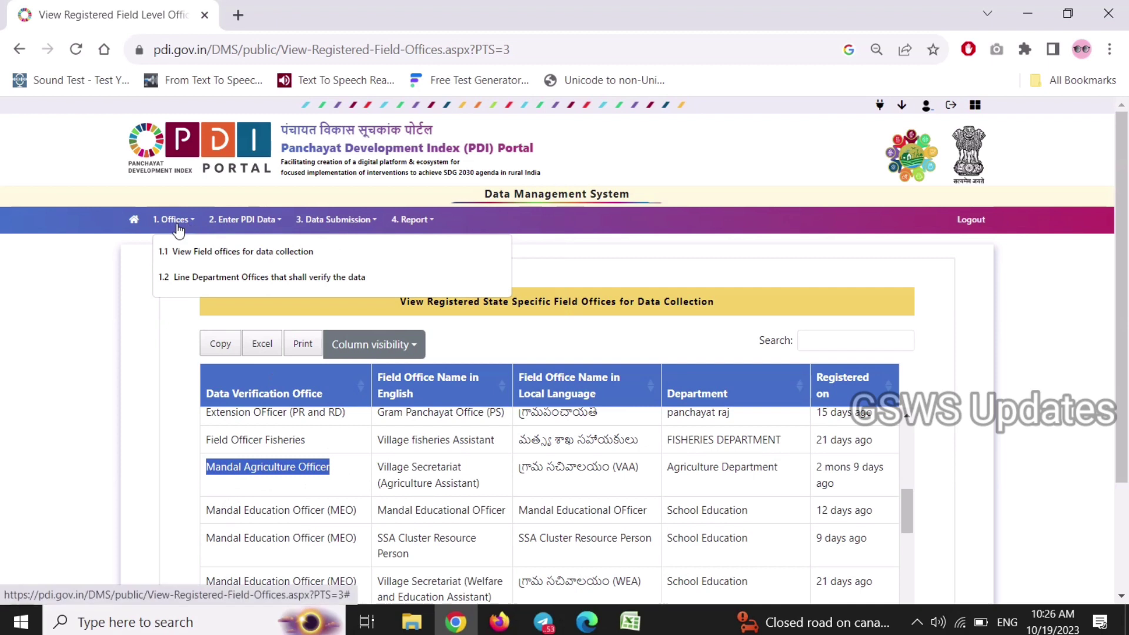
# - Review the Line Department Offices list, highlighting the Agriculture Department and Mandal Agriculture Officer entries
pyautogui.click(237, 286)
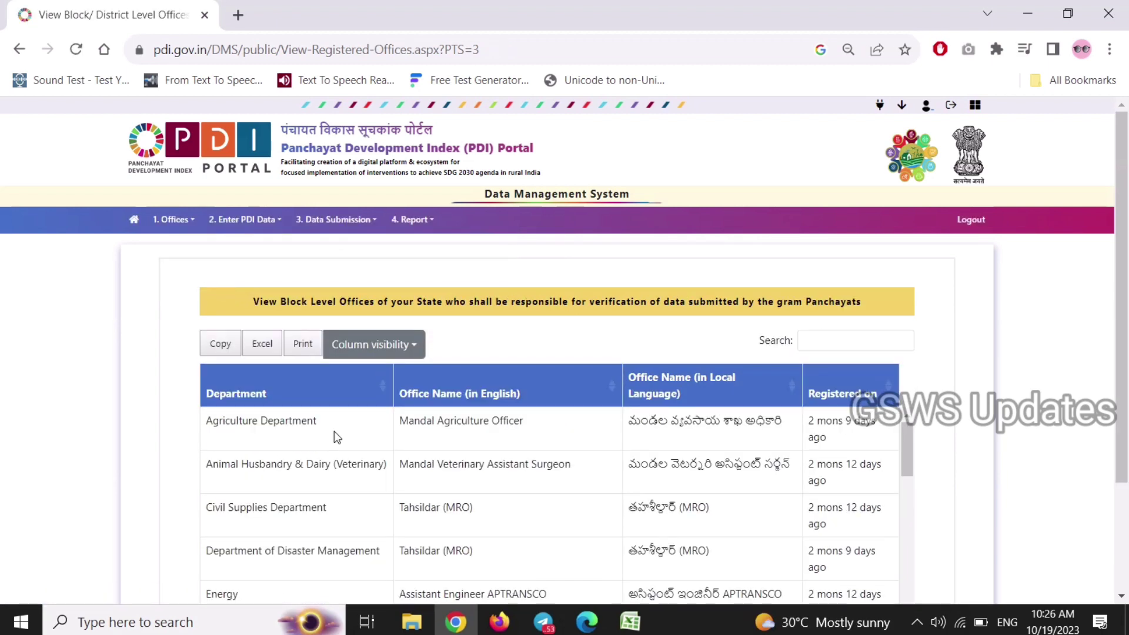
pyautogui.moveTo(334, 431); pyautogui.dragTo(218, 407)
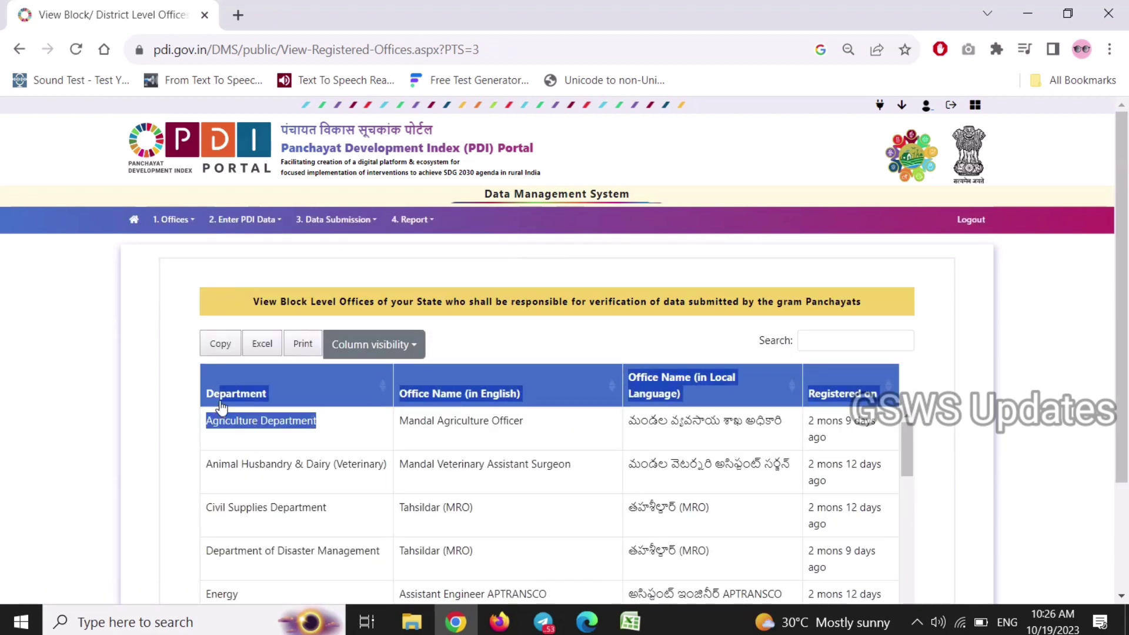
pyautogui.click(574, 436)
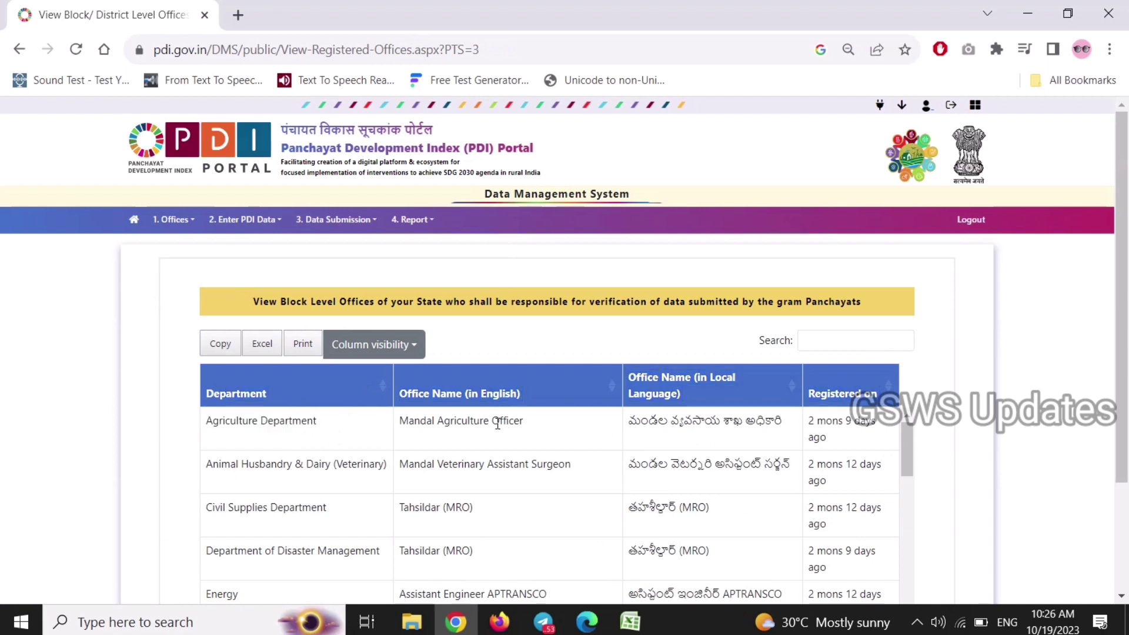
pyautogui.moveTo(790, 421); pyautogui.dragTo(675, 437)
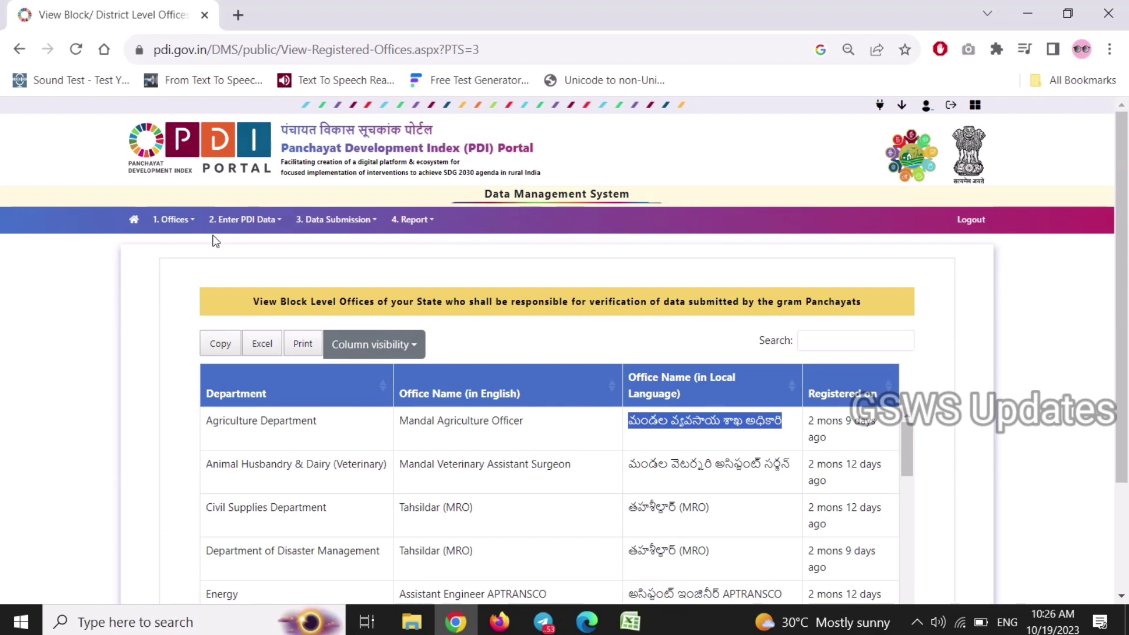
pyautogui.moveTo(234, 229)
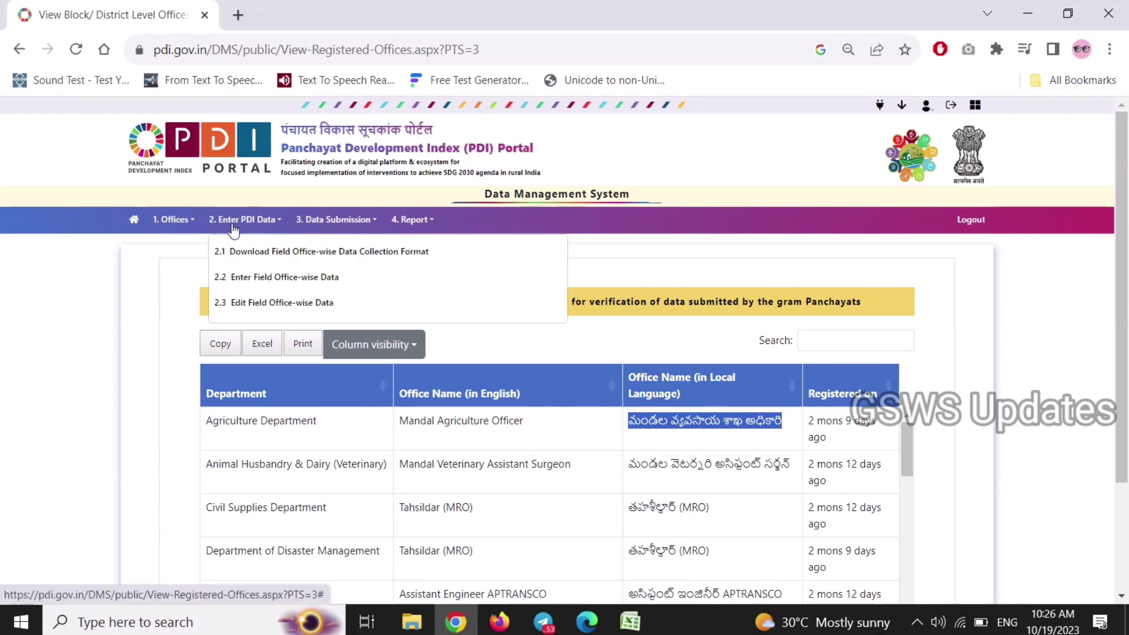
pyautogui.click(171, 246)
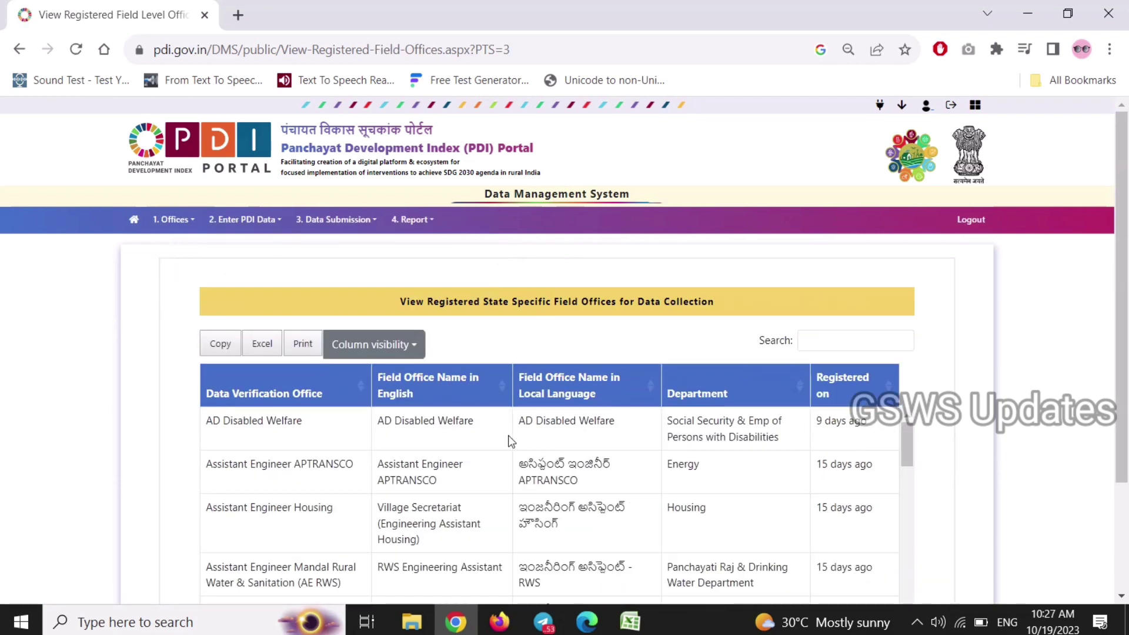
# - Highlight the AD Disabled Welfare name and verification office, then show the Enter PDI Data menu
pyautogui.moveTo(630, 417); pyautogui.dragTo(518, 421)
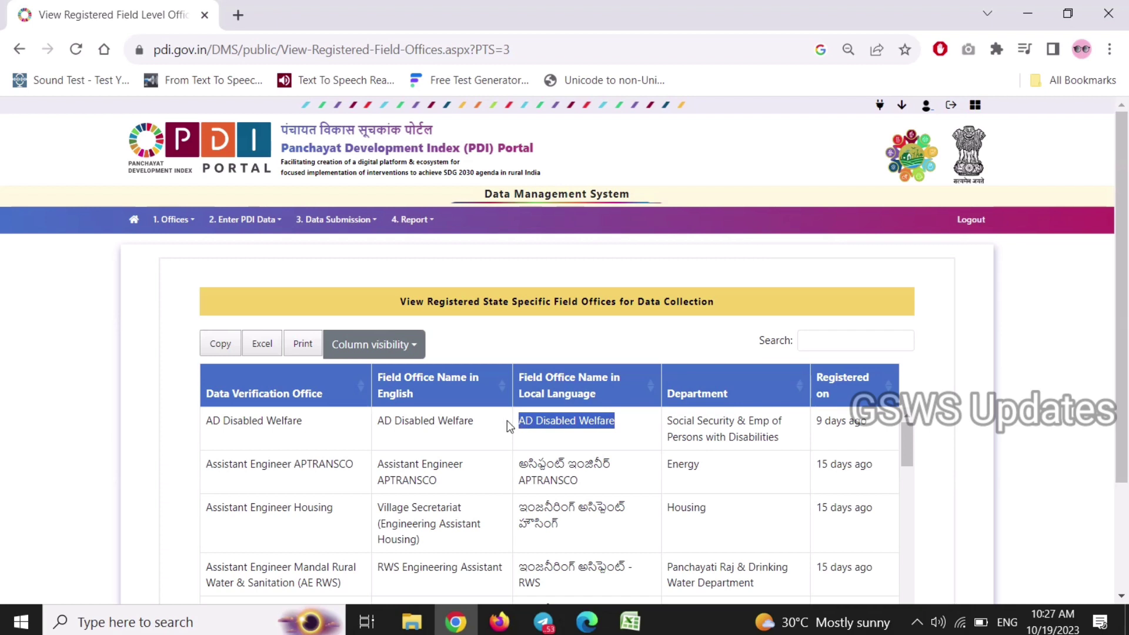
pyautogui.moveTo(309, 425); pyautogui.dragTo(211, 435)
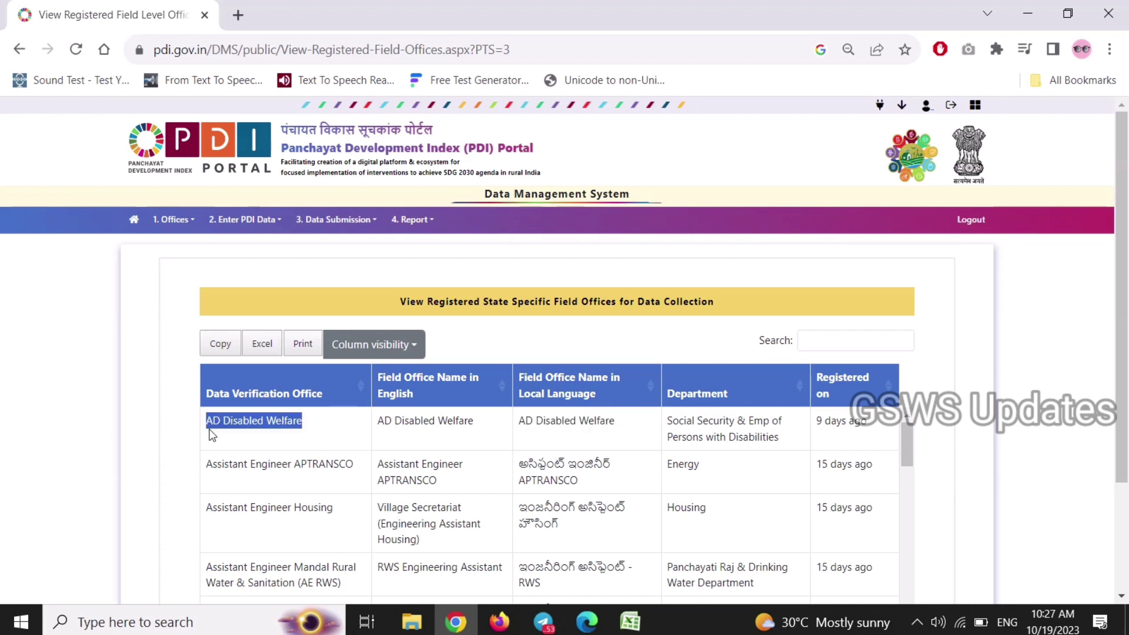
pyautogui.click(226, 227)
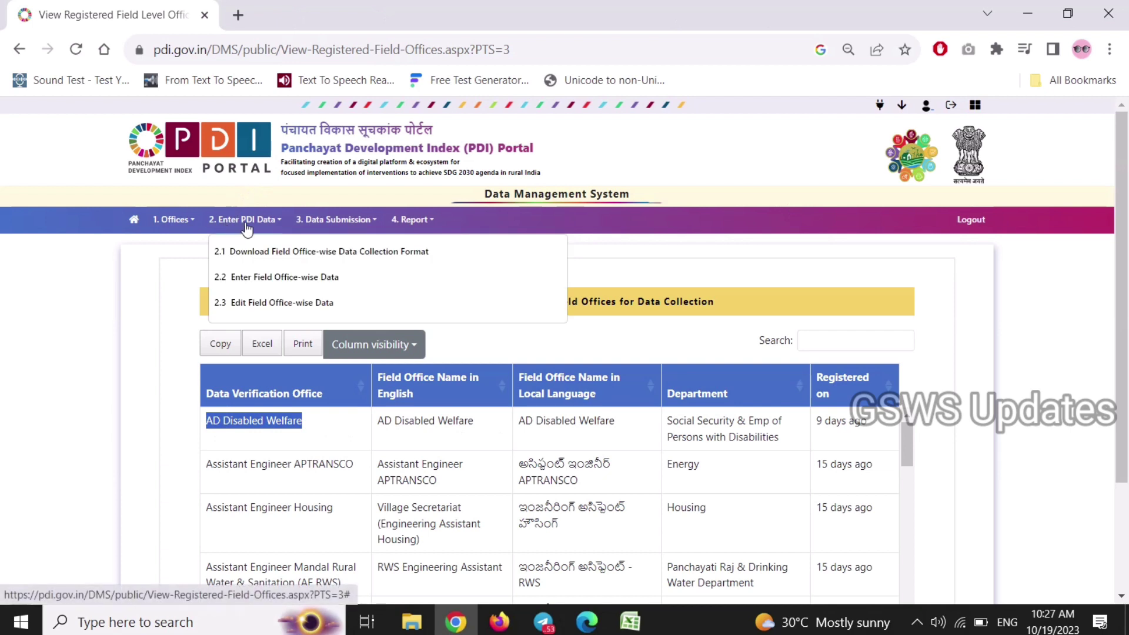
# - Search the Andhra Pradesh 2022-2023 data collection format and dismiss the not-published message
pyautogui.click(339, 259)
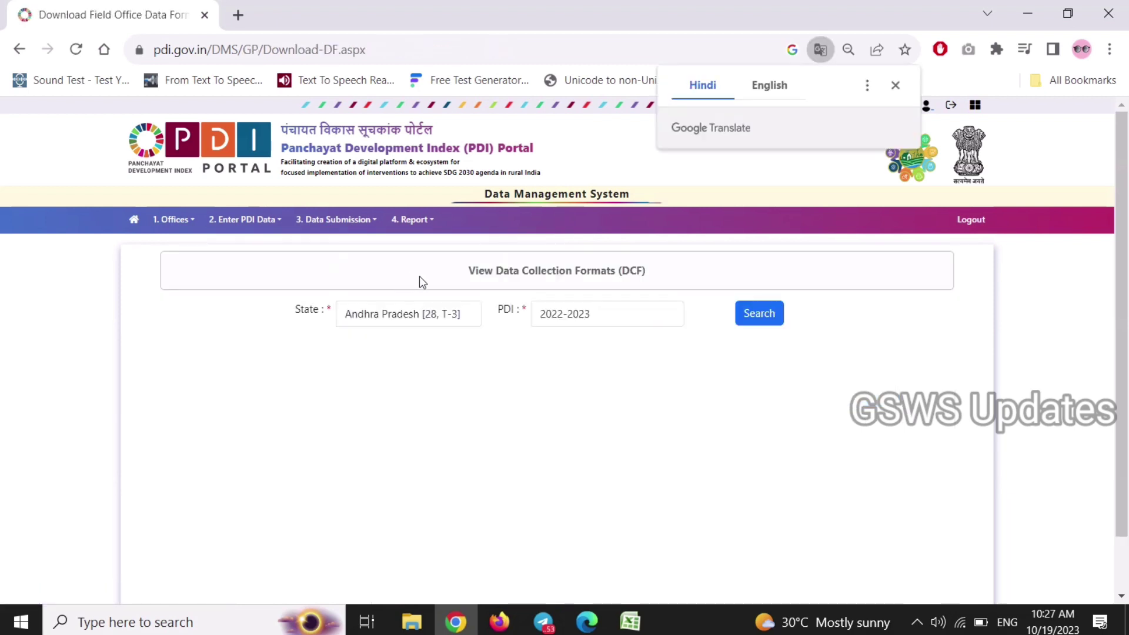
pyautogui.click(755, 316)
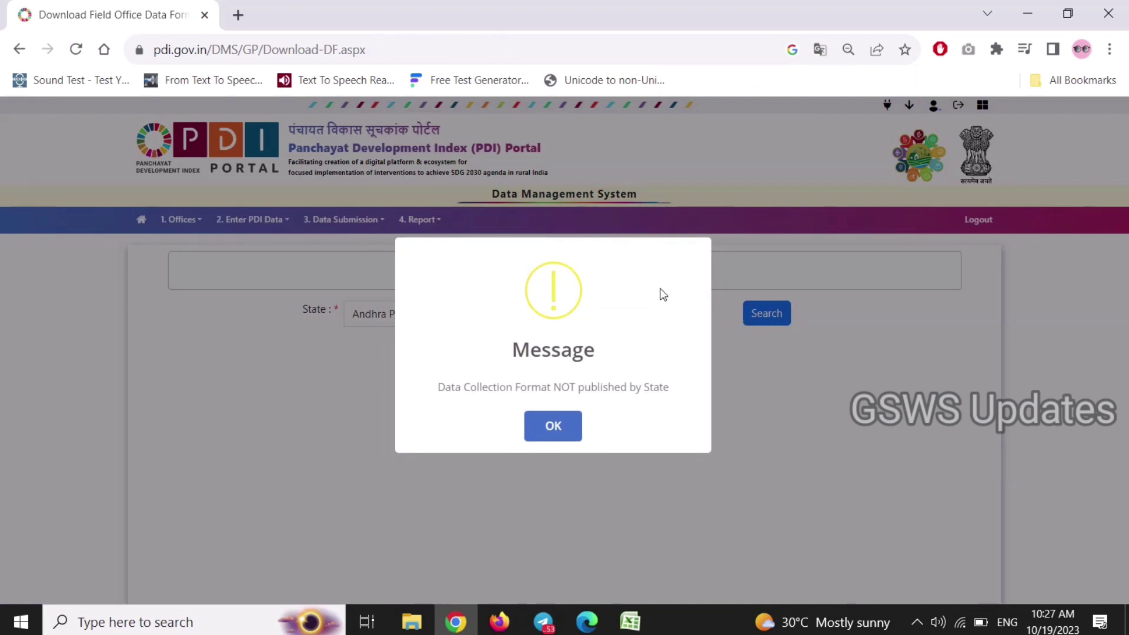
pyautogui.click(555, 426)
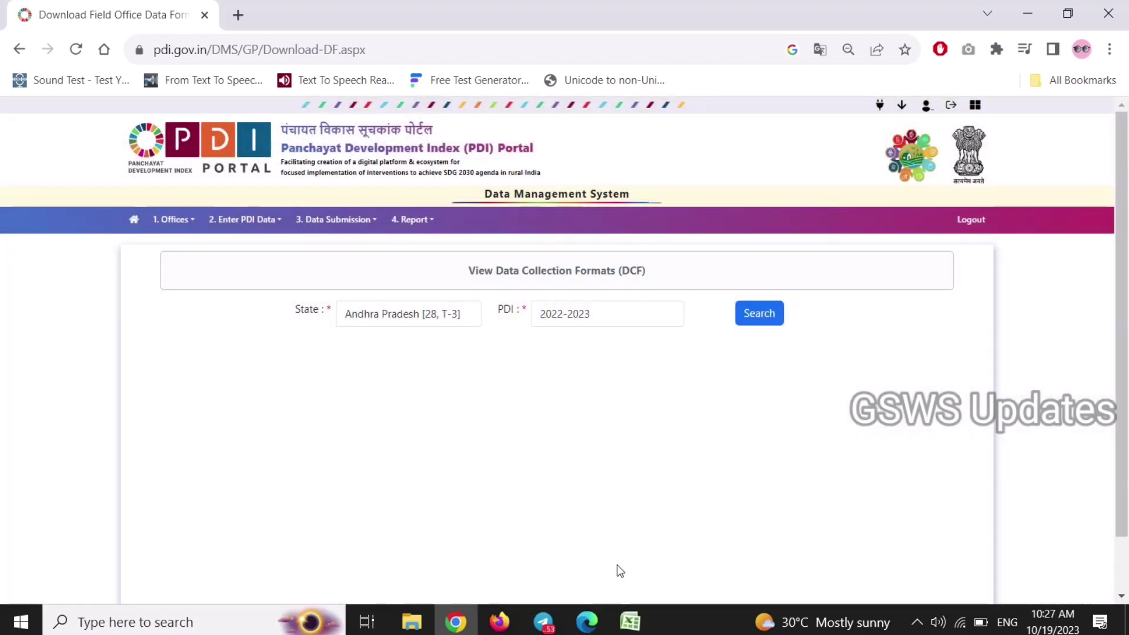
pyautogui.click(631, 622)
# - Scroll PS3 and inspect the Child friendly data point in row 32, cells C32 through G33
pyautogui.scroll(20, 457, 507)
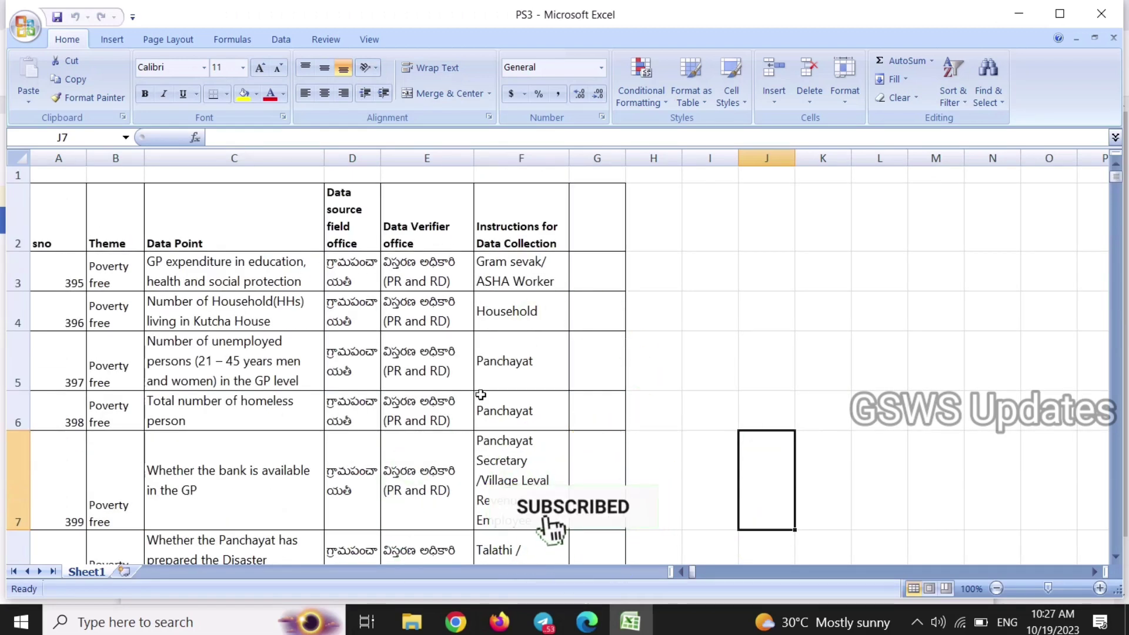
pyautogui.scroll(-1, 501, 481)
pyautogui.scroll(-7, 501, 481)
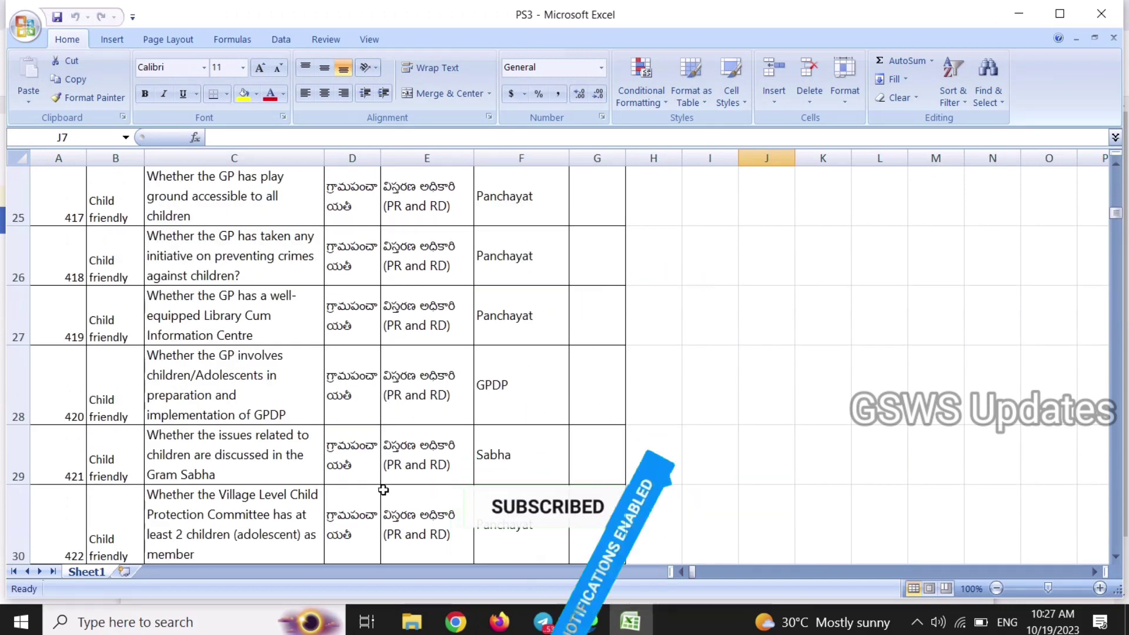
pyautogui.scroll(-1, 377, 491)
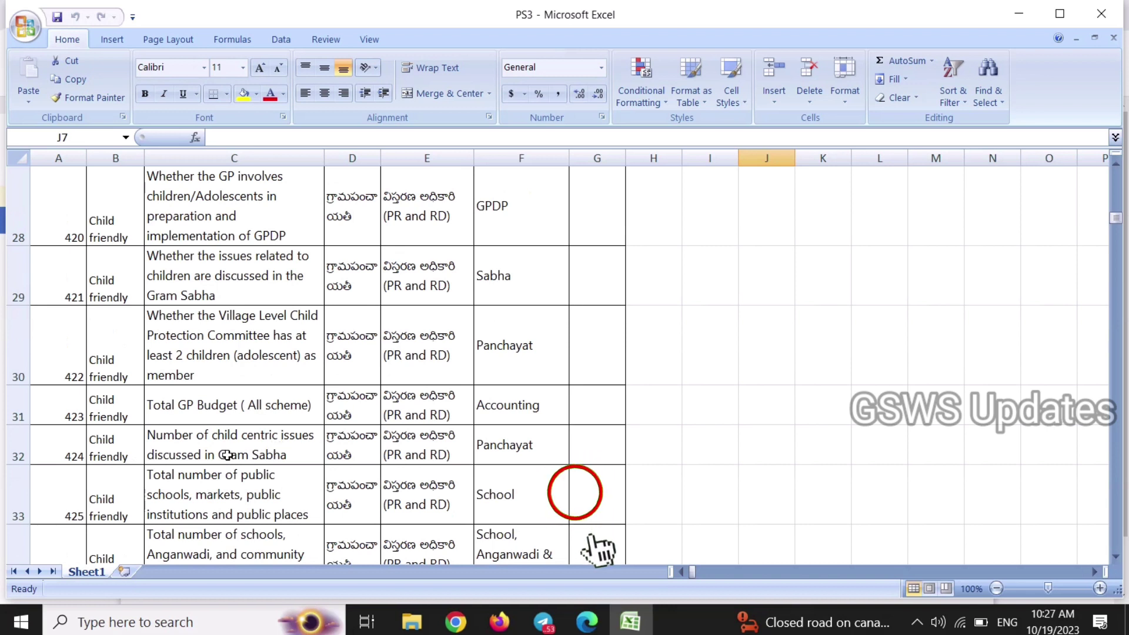
pyautogui.click(304, 458)
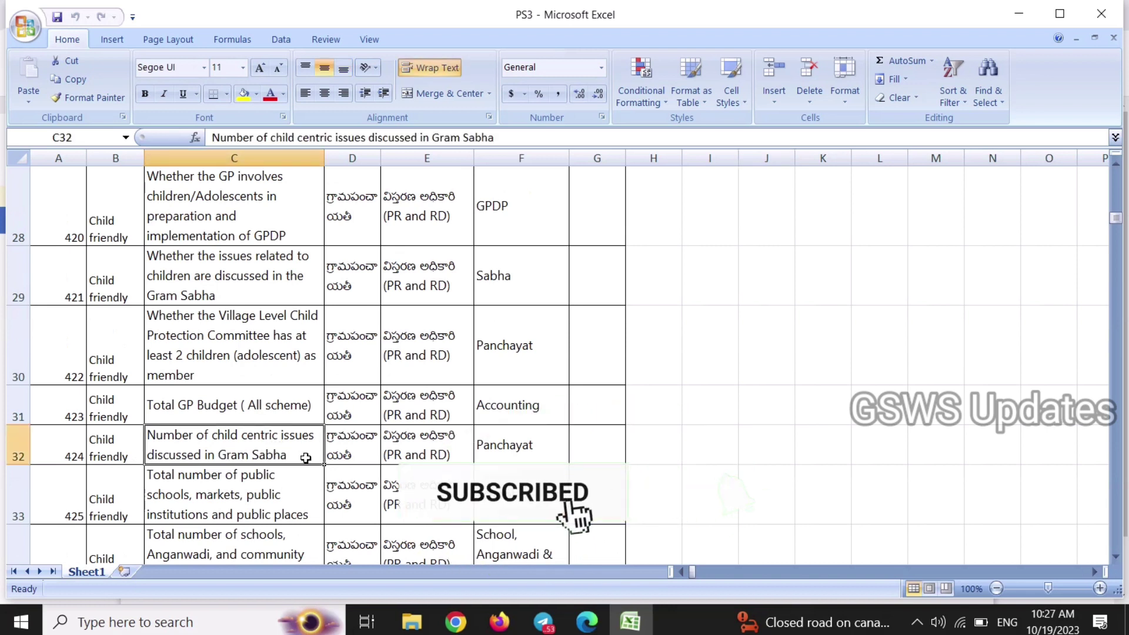
pyautogui.click(366, 459)
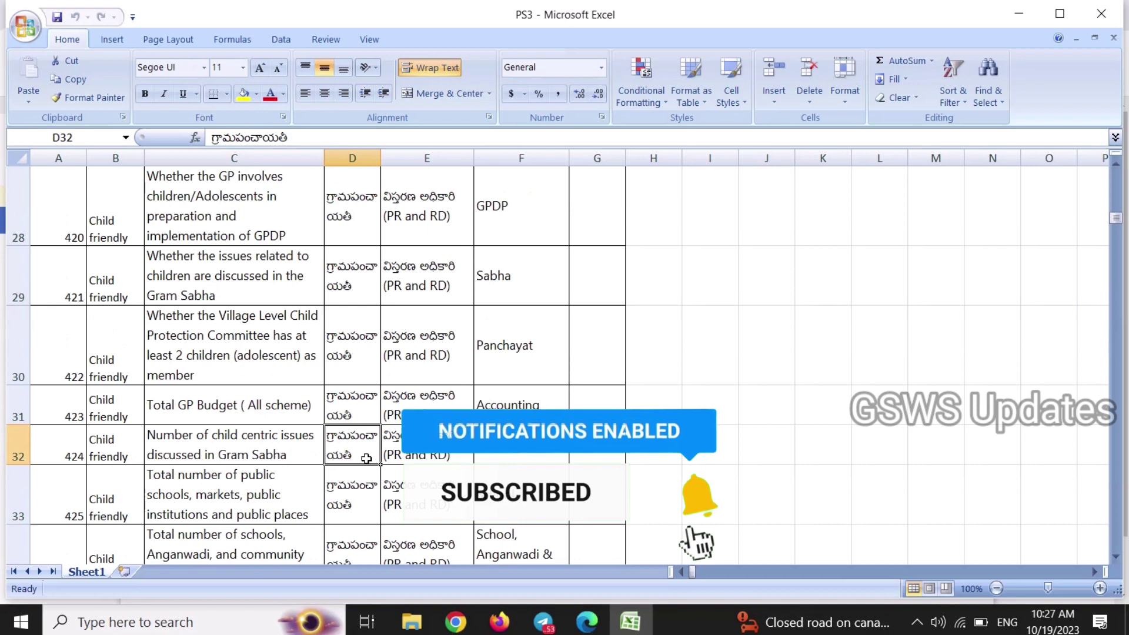
pyautogui.click(458, 452)
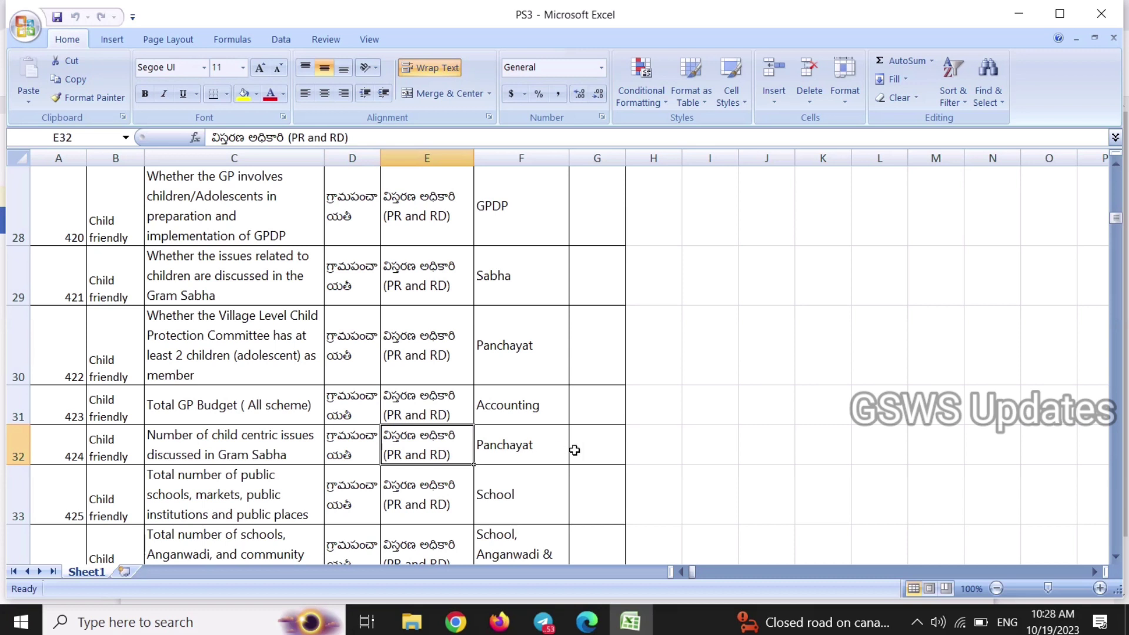
pyautogui.click(547, 452)
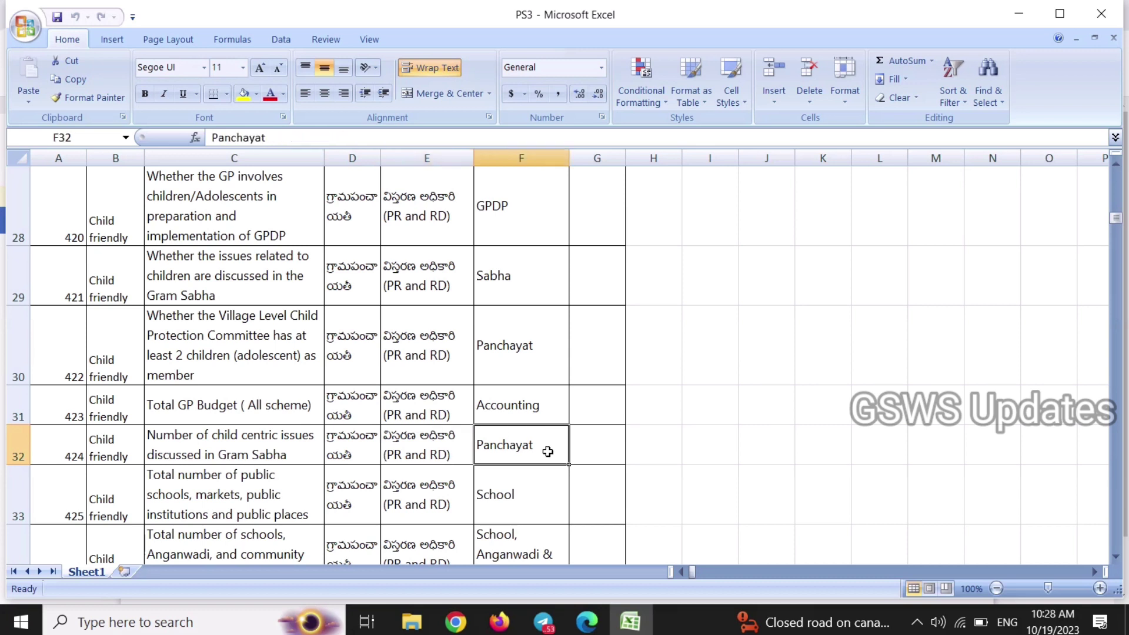
pyautogui.click(592, 451)
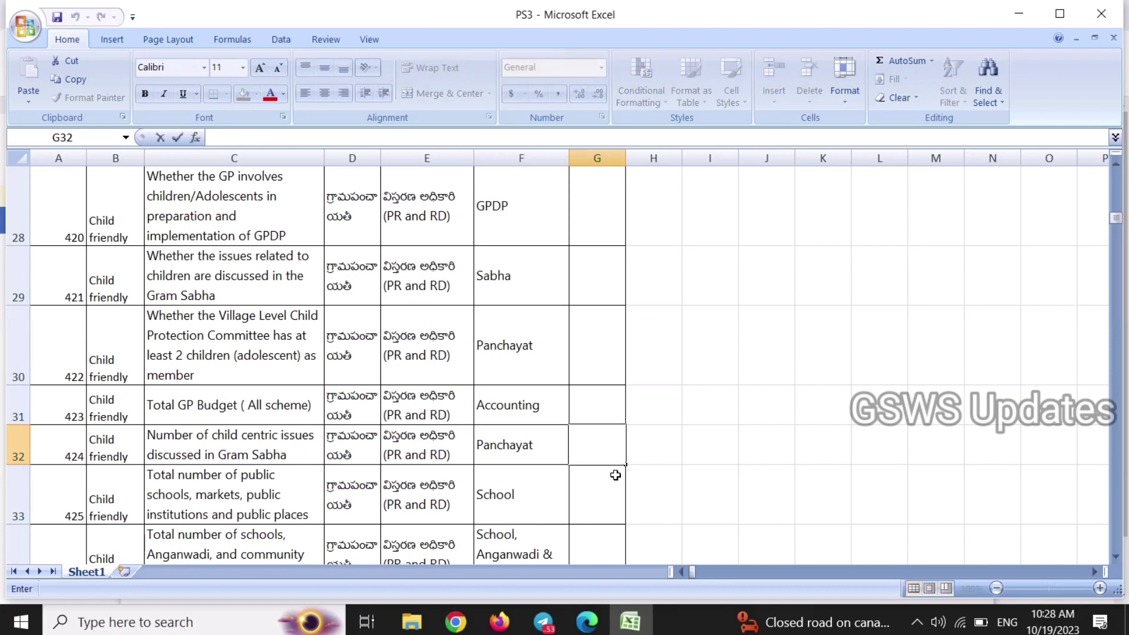
pyautogui.click(594, 500)
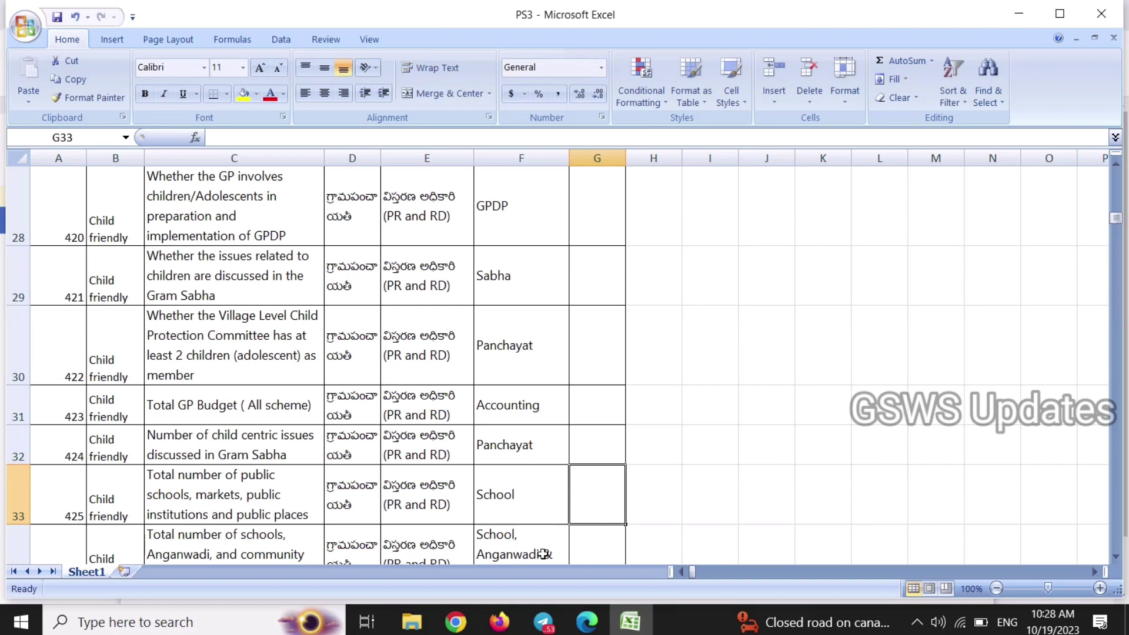
pyautogui.click(470, 624)
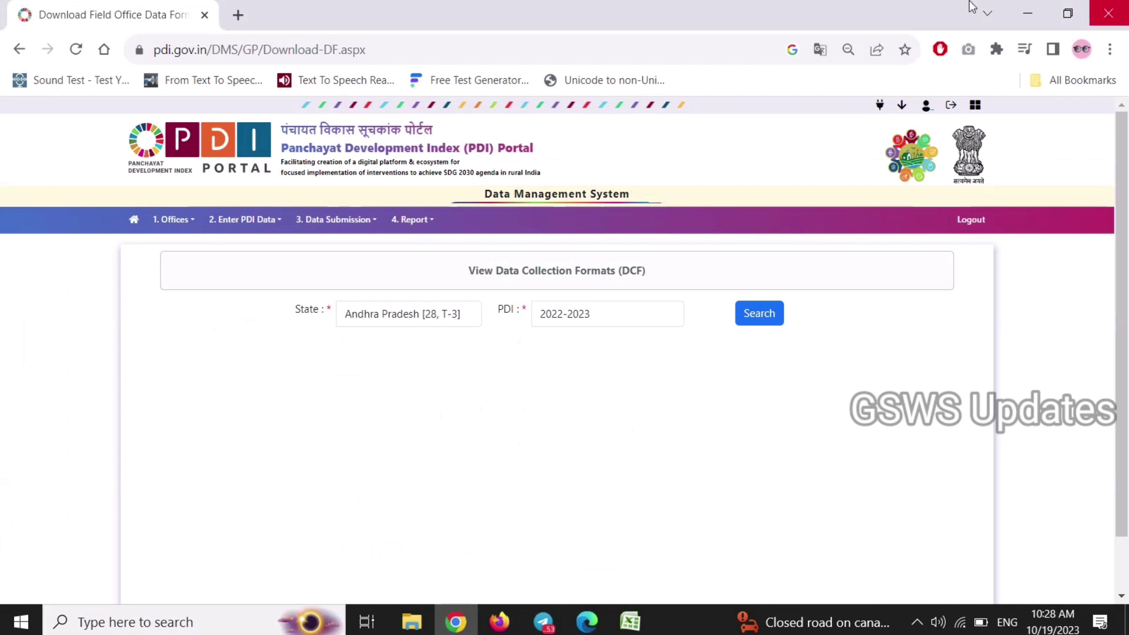
# - Browse the Enter PDI Data and Data Submission menus, choosing Submit Office-wise data for verification
pyautogui.click(244, 219)
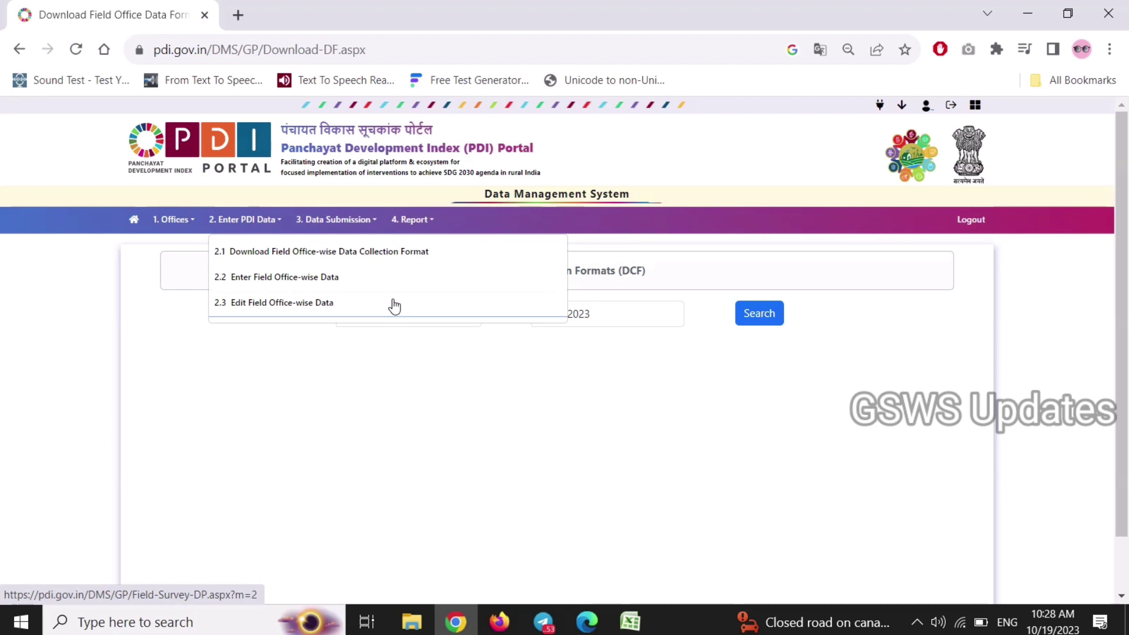
pyautogui.click(337, 221)
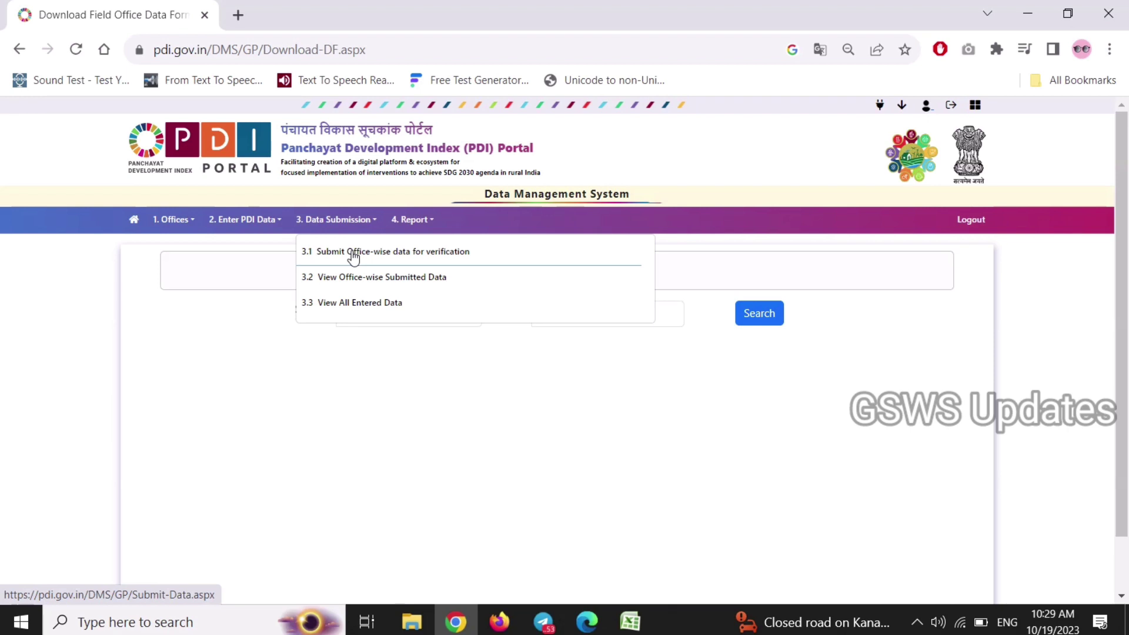
pyautogui.click(457, 252)
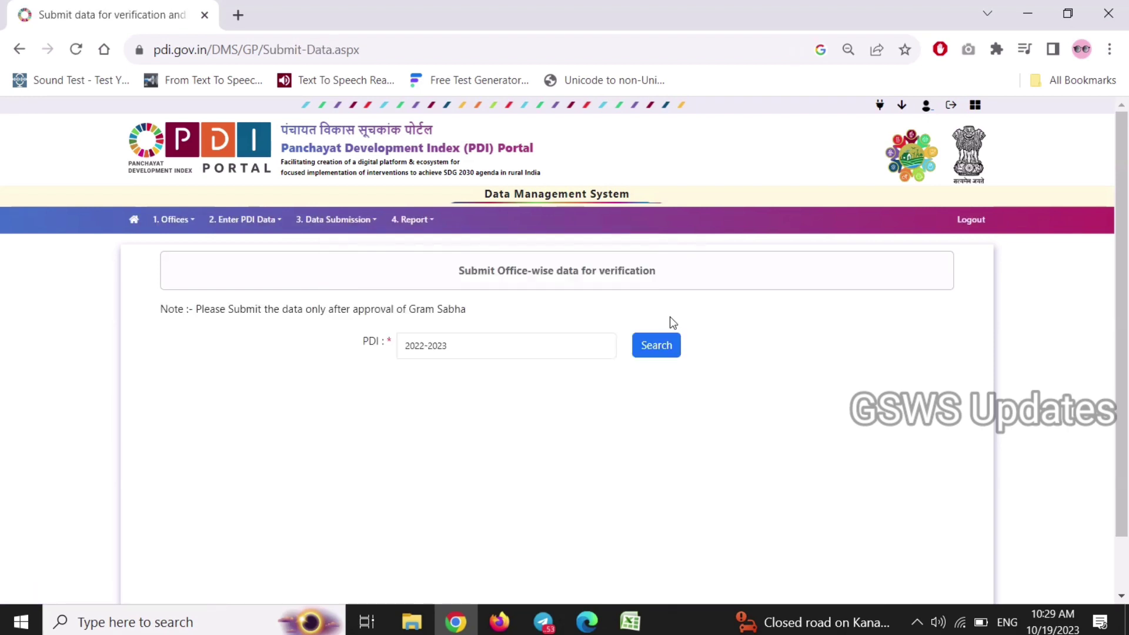
# - Search 2022-2023 data for verification, dismiss the record-not-found message, and browse the Data Submission and Report menus
pyautogui.click(658, 351)
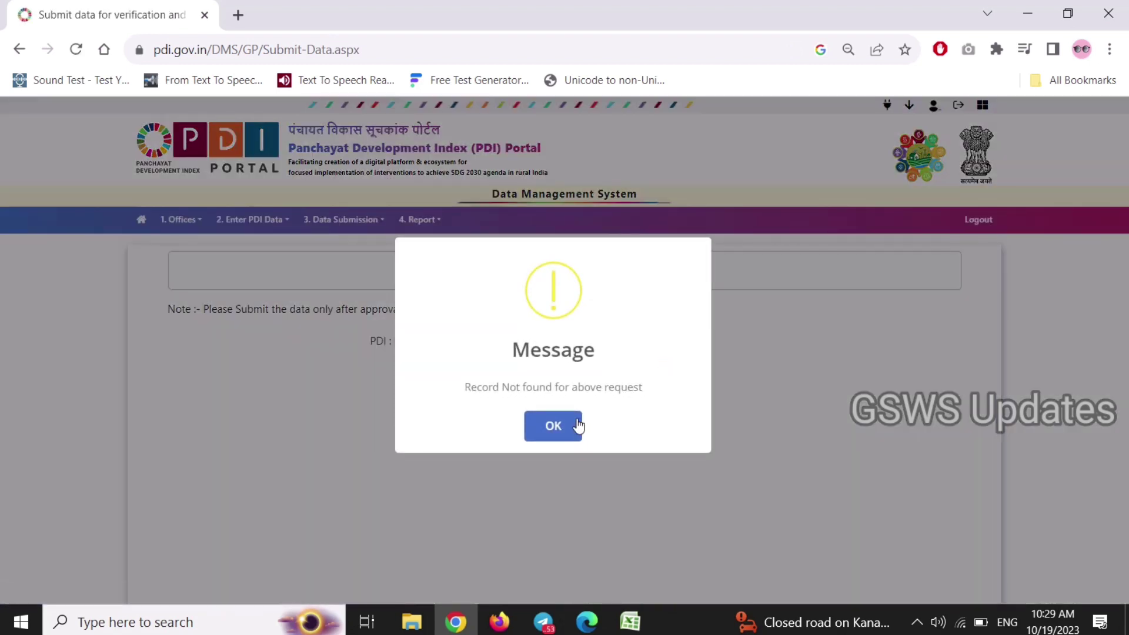
pyautogui.click(553, 425)
pyautogui.click(341, 220)
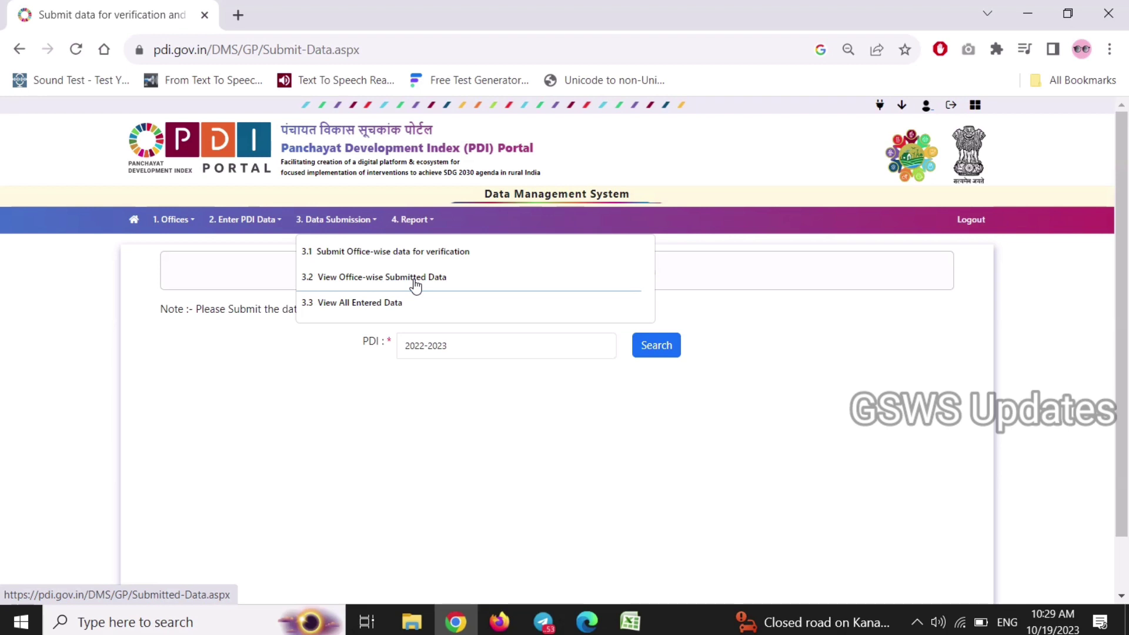
pyautogui.click(413, 226)
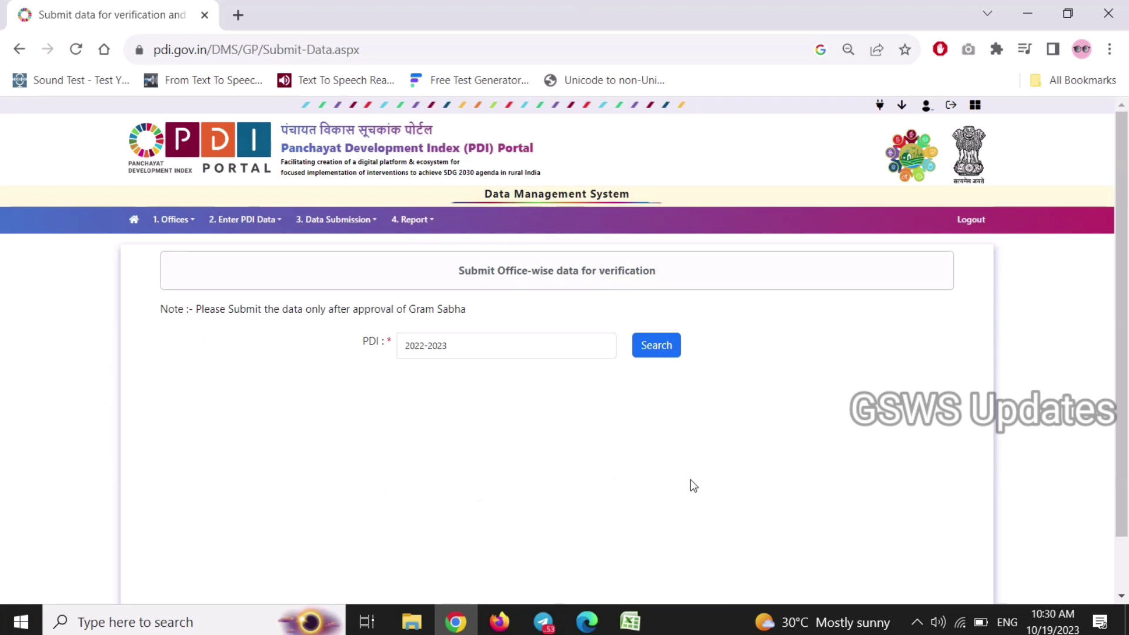
# - Check the current date and calendar from the taskbar clock, then close it
pyautogui.click(1070, 627)
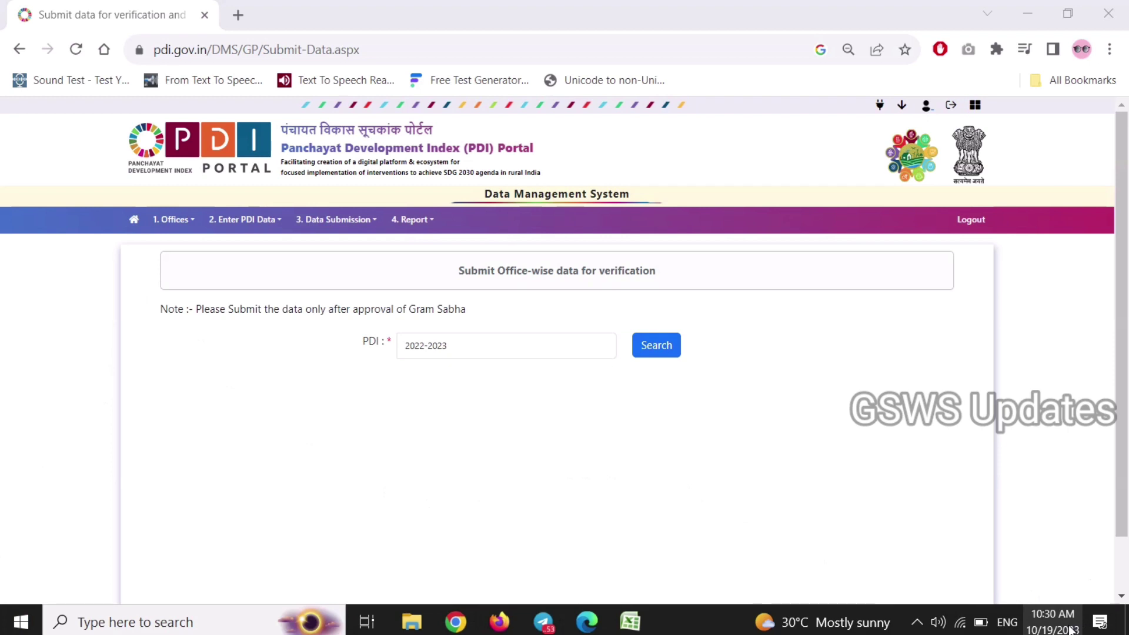
pyautogui.click(1069, 626)
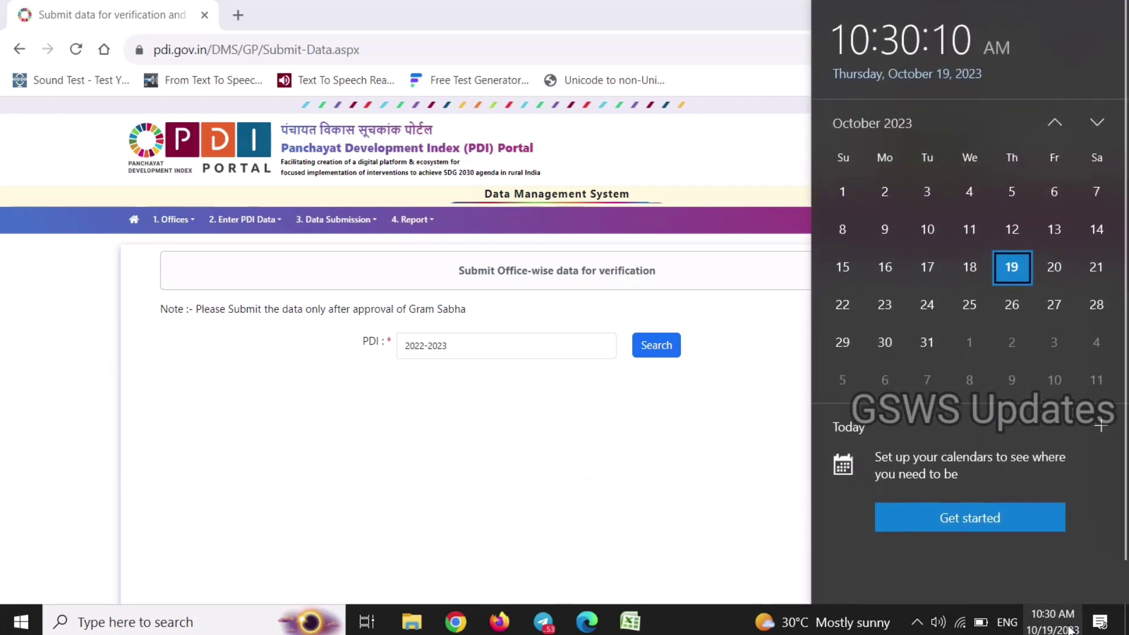
pyautogui.click(237, 339)
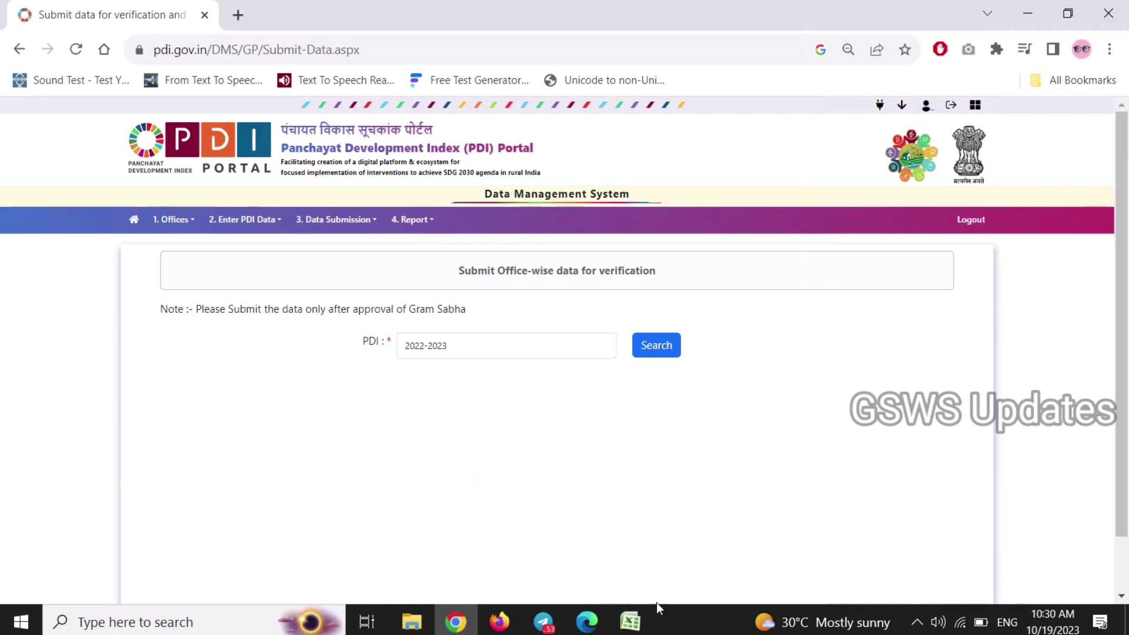
# - View the top of the PS3 sheet at cell G3, then bring the PDI portal back
pyautogui.click(629, 622)
pyautogui.scroll(10, 465, 458)
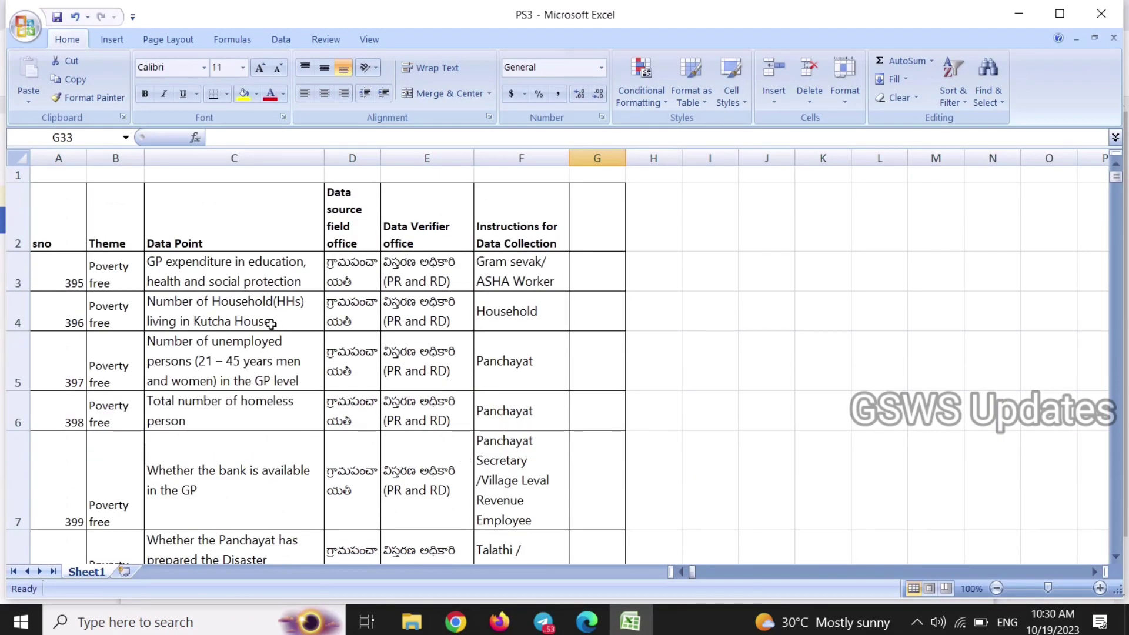
pyautogui.click(573, 281)
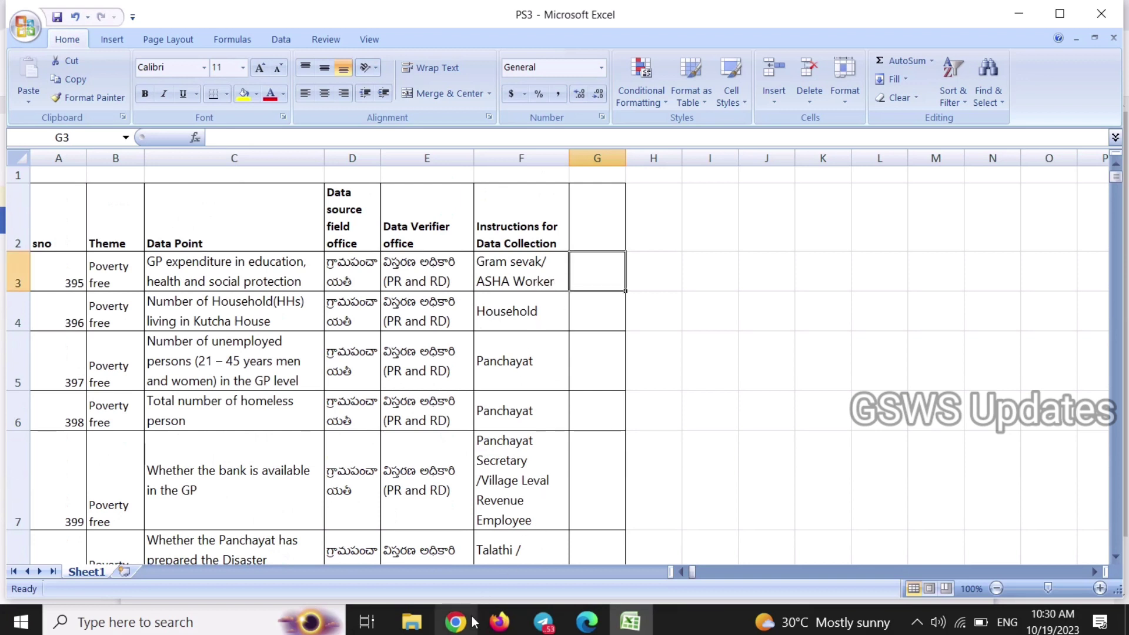
pyautogui.moveTo(465, 618)
pyautogui.click(487, 603)
# - Expand the '2. Enter PDI Data' and '3. Data Submission' menus on the verification page
pyautogui.click(236, 219)
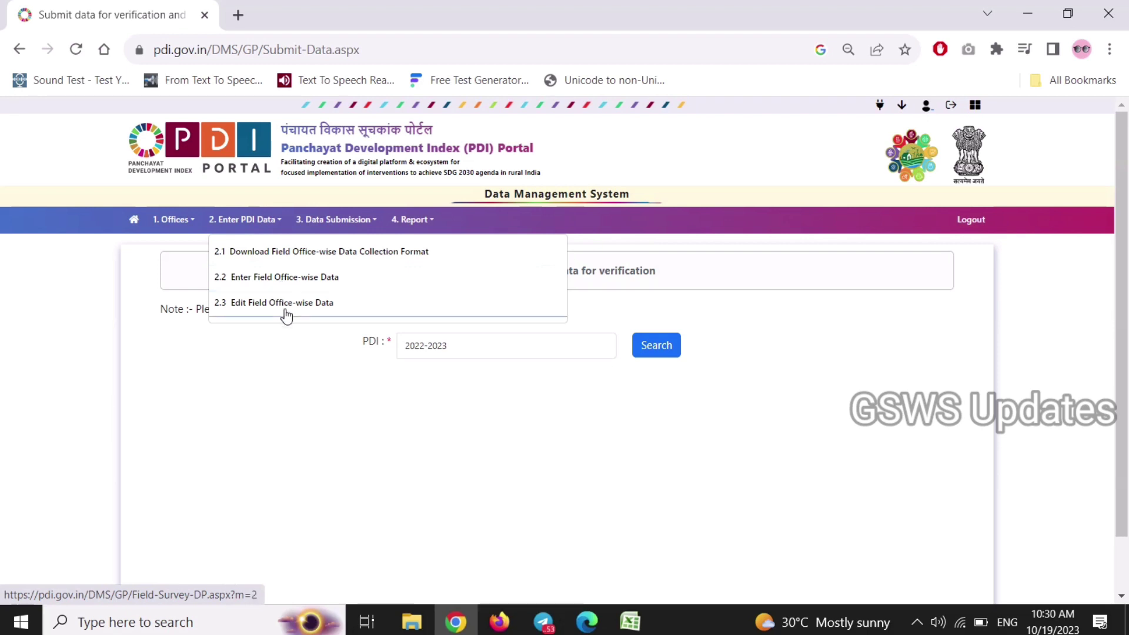
pyautogui.click(344, 227)
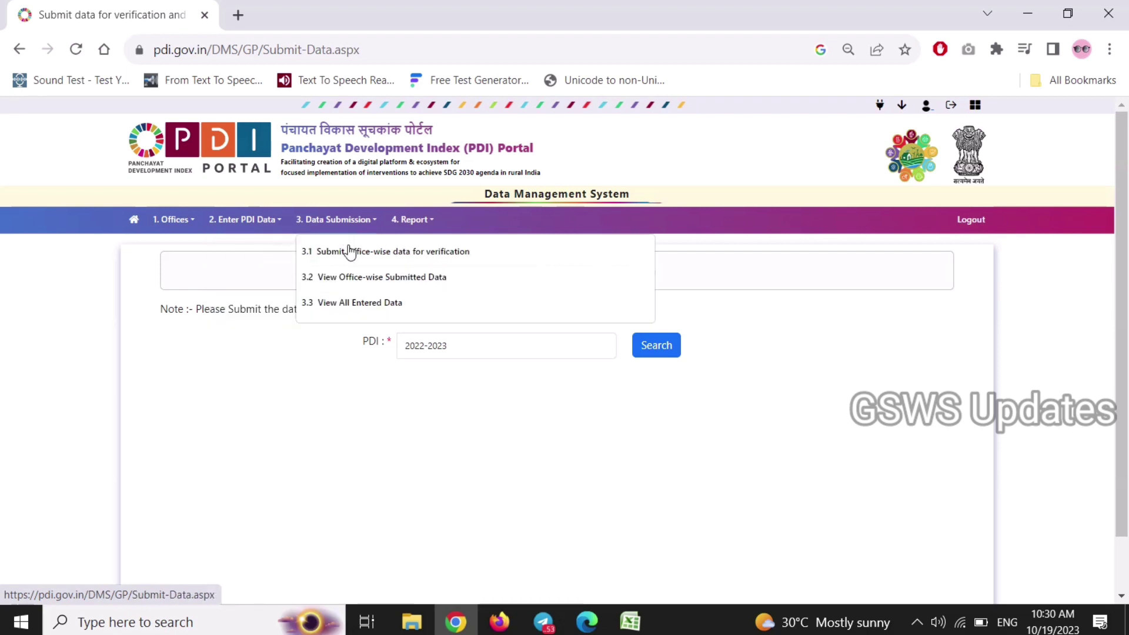